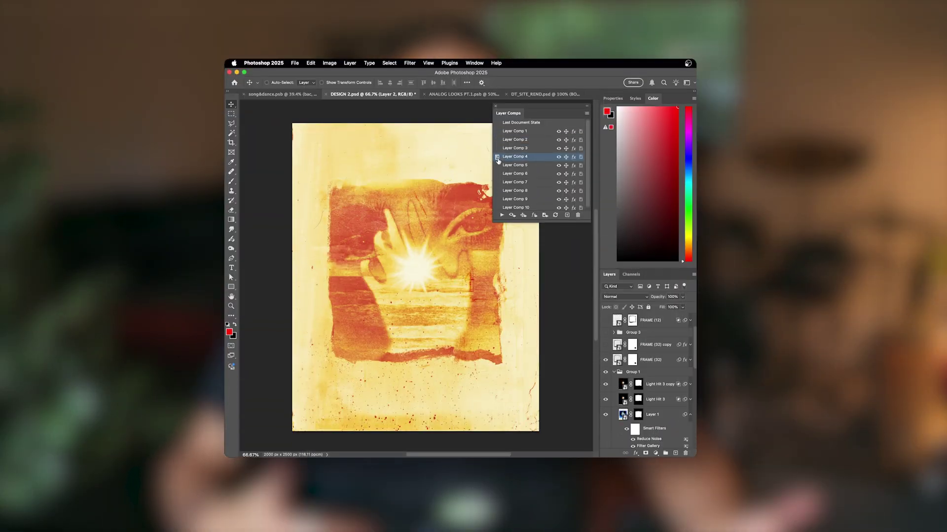
Step through the poster's layer comps from Layer Comp 5 to Layer Comp 10.
left_click(497, 165)
left_click(497, 174)
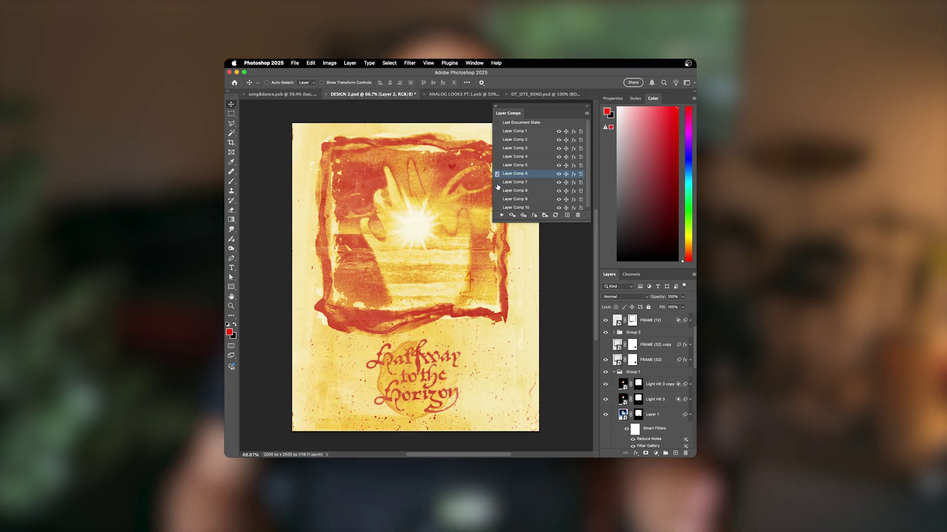
left_click(497, 182)
left_click(497, 190)
left_click(497, 199)
left_click(497, 208)
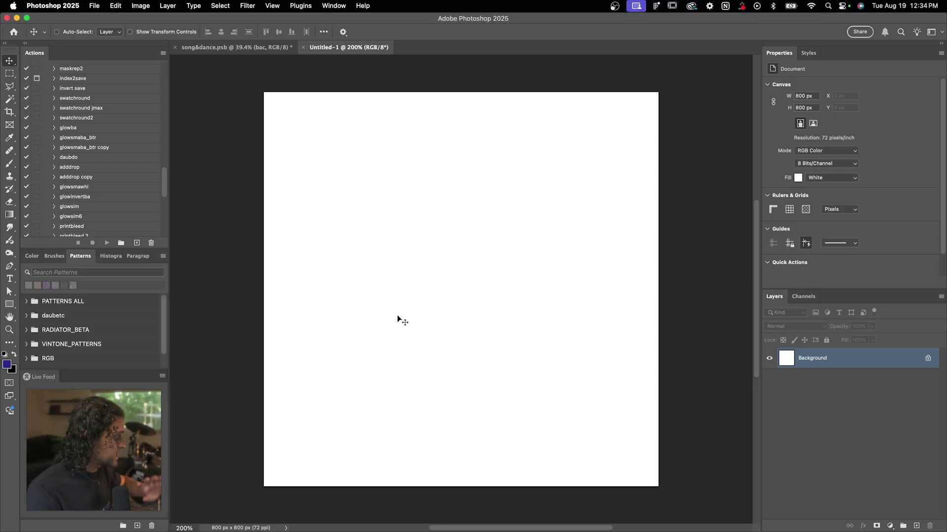
Show the Layer Comps panel from the Window menu and reposition it.
left_click(334, 5)
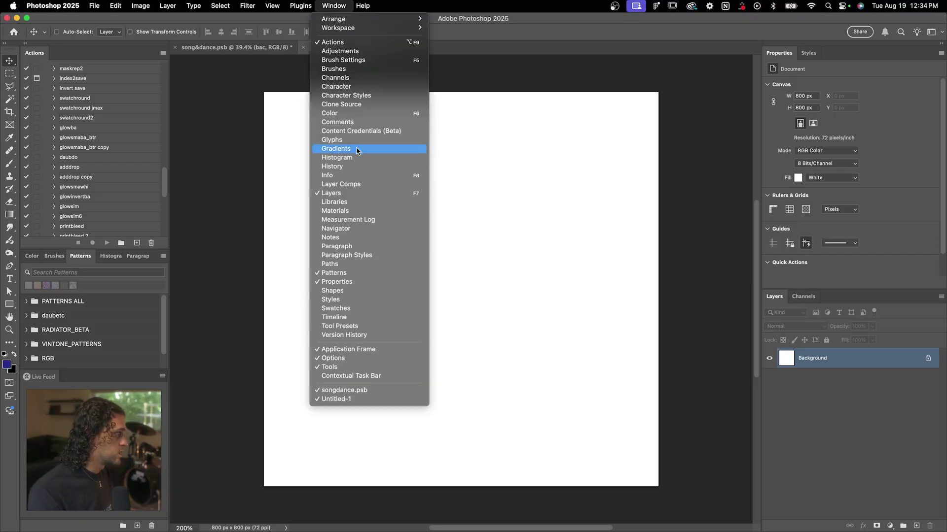
left_click(362, 186)
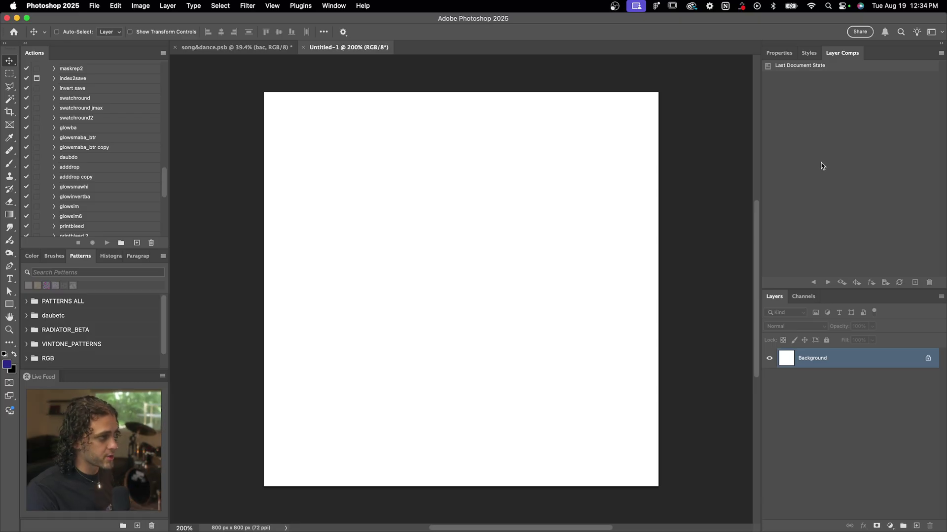
mouse_move(840, 54)
left_mouse_down()
mouse_move(503, 171)
mouse_move(838, 55)
mouse_move(824, 52)
left_mouse_up()
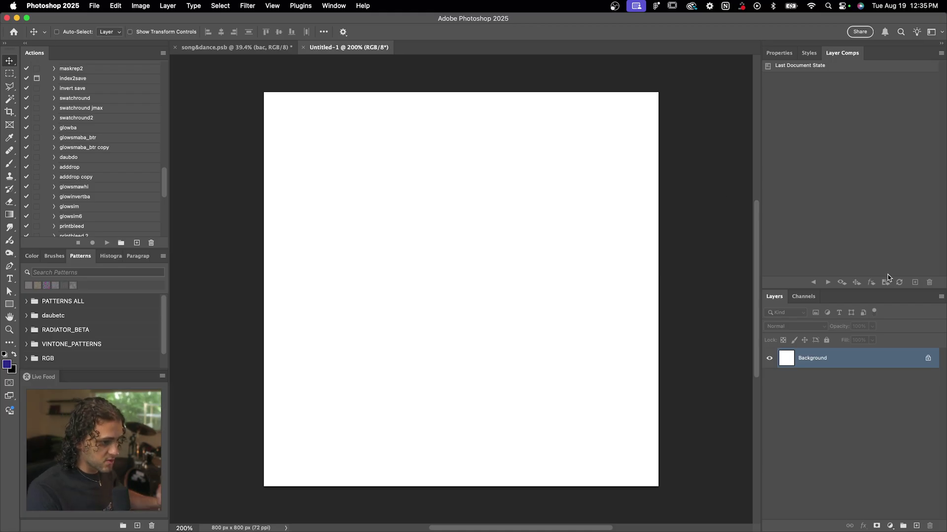
Add a new layer, play the F2 soft black dot action, and save Layer Comp 1.
left_click(916, 525)
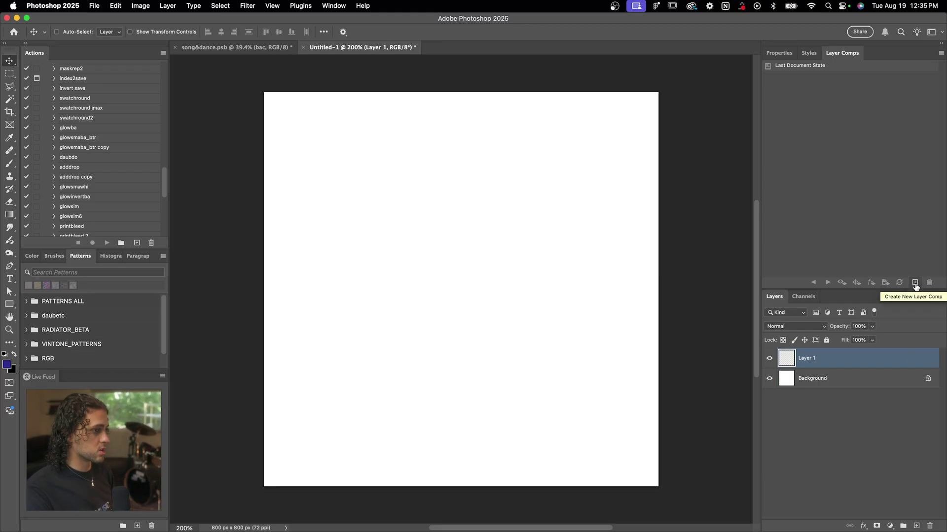
key("F2")
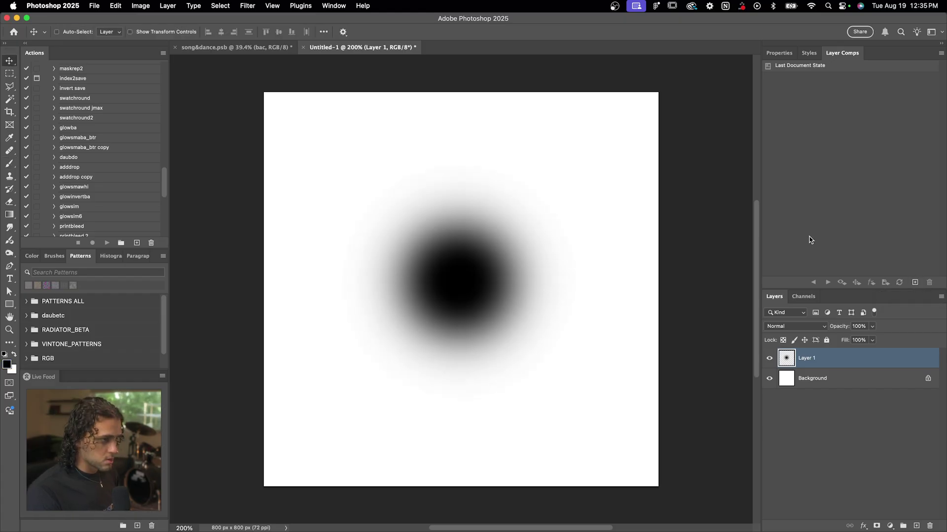
left_click(915, 283)
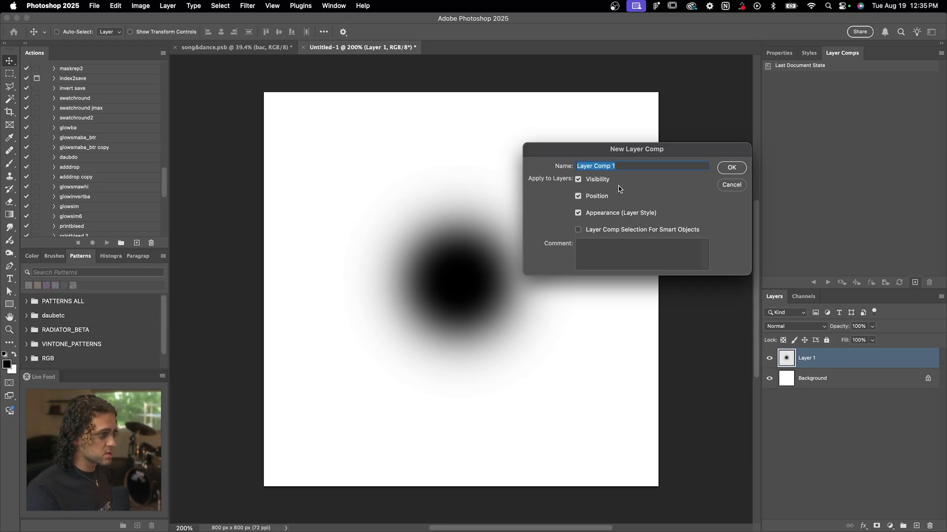
left_click_drag(613, 153, 506, 120)
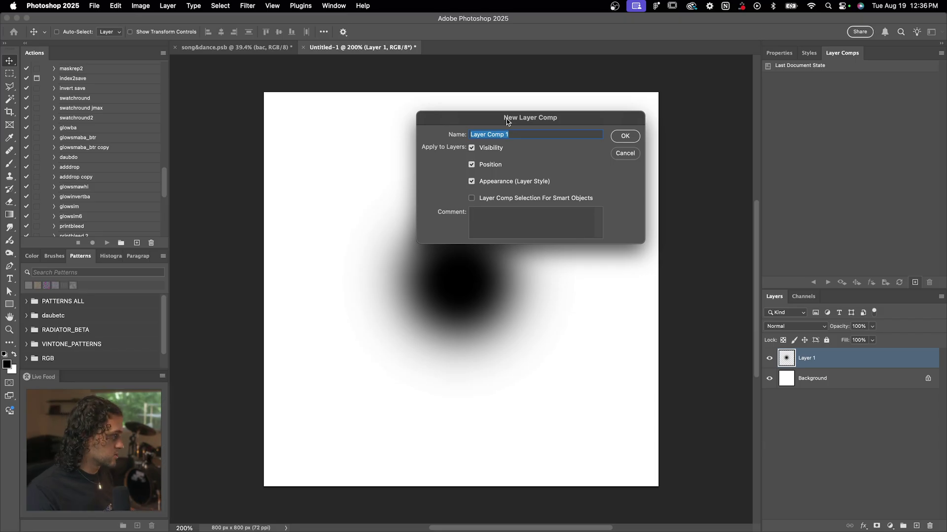
left_click(622, 136)
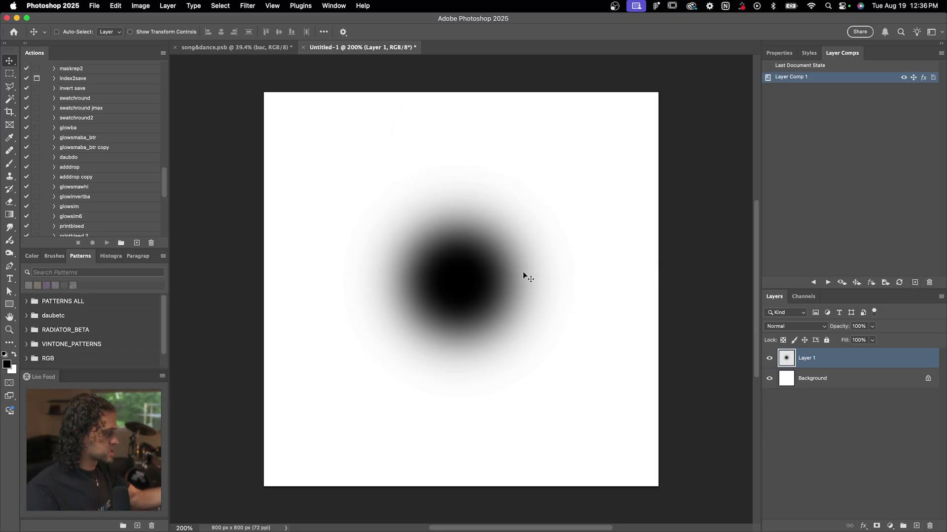
left_click_drag(525, 300, 376, 157)
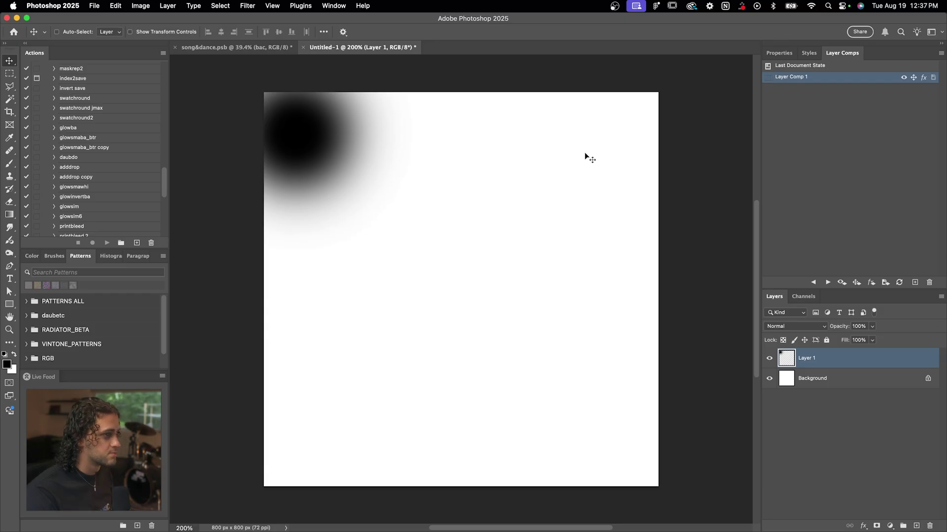
left_click(767, 79)
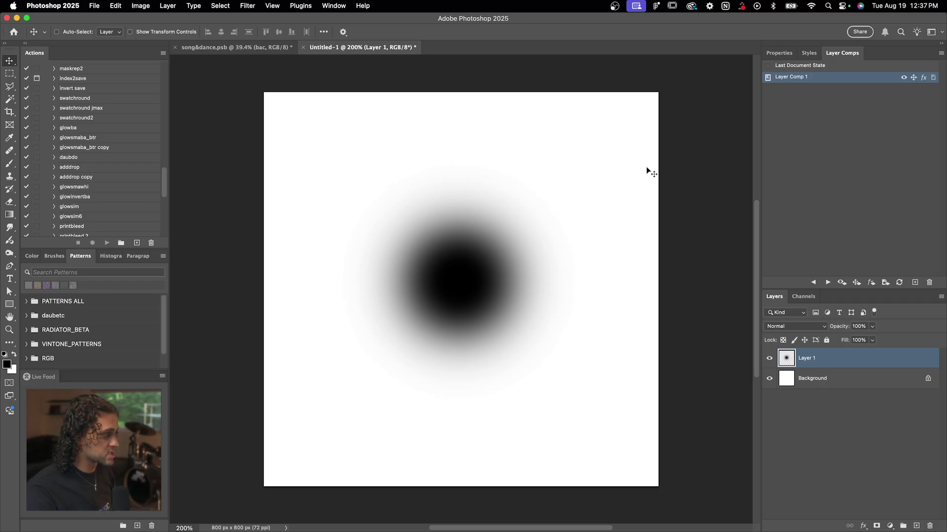
left_click_drag(507, 255, 582, 361)
left_click(767, 77)
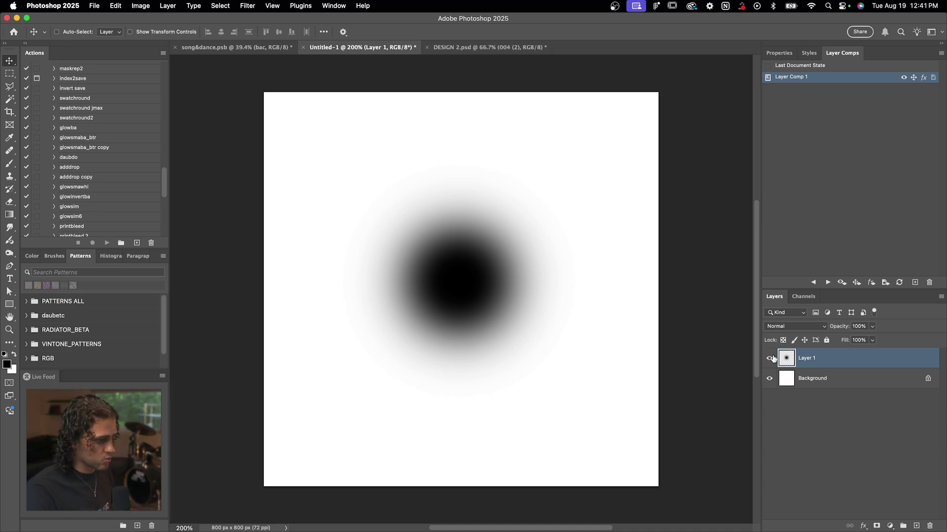
Paint a soft red brush dab on a new Layer 2, up-right of the black dot.
key("b")
left_click(916, 526)
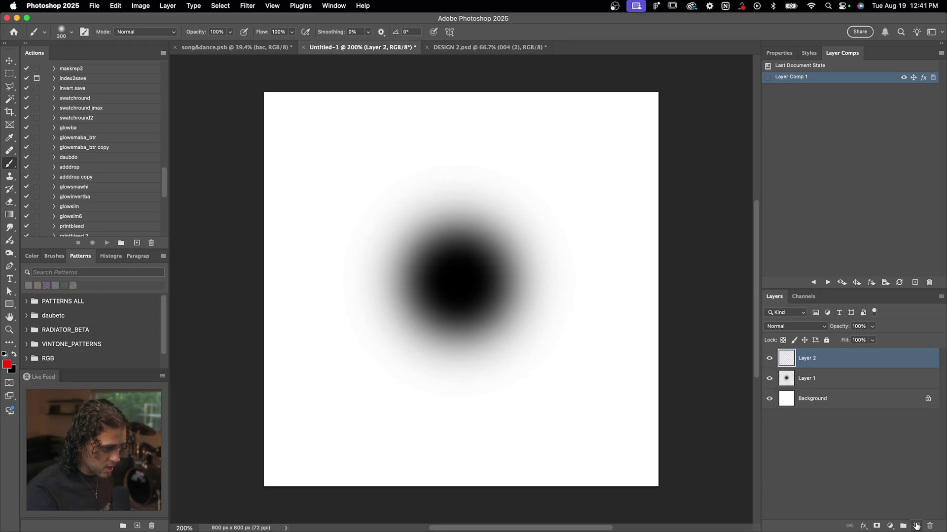
left_click(524, 223)
key("v")
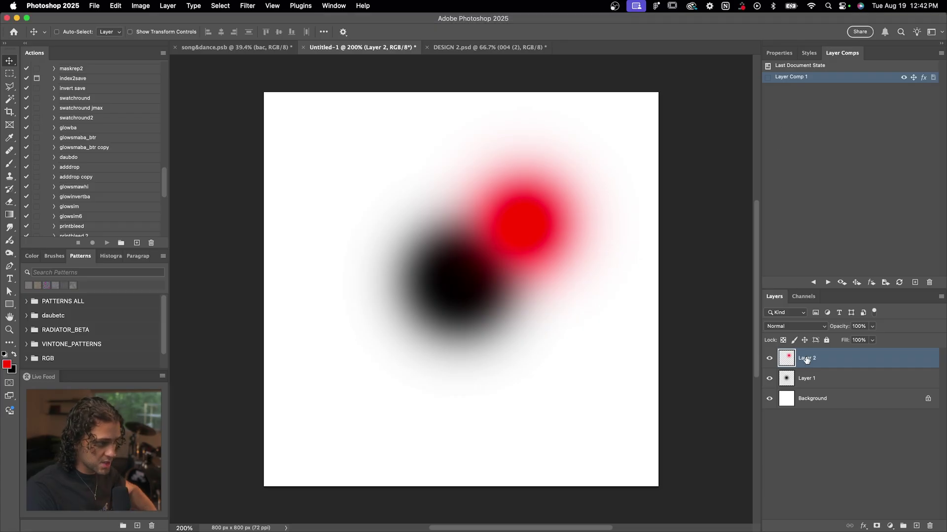
Reselect Layer 2, make the red blob visible again, and move it up-left.
left_click(767, 78)
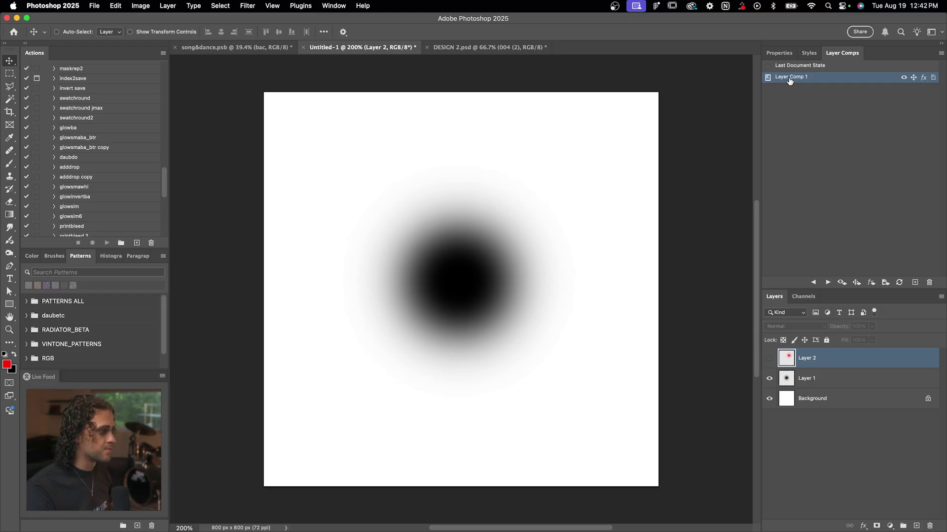
left_click(786, 381)
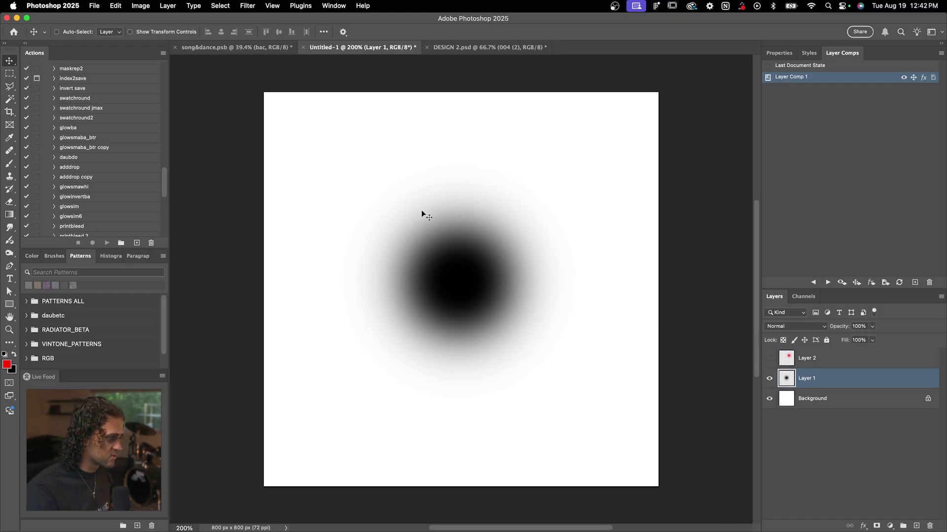
key("alt+bracketright")
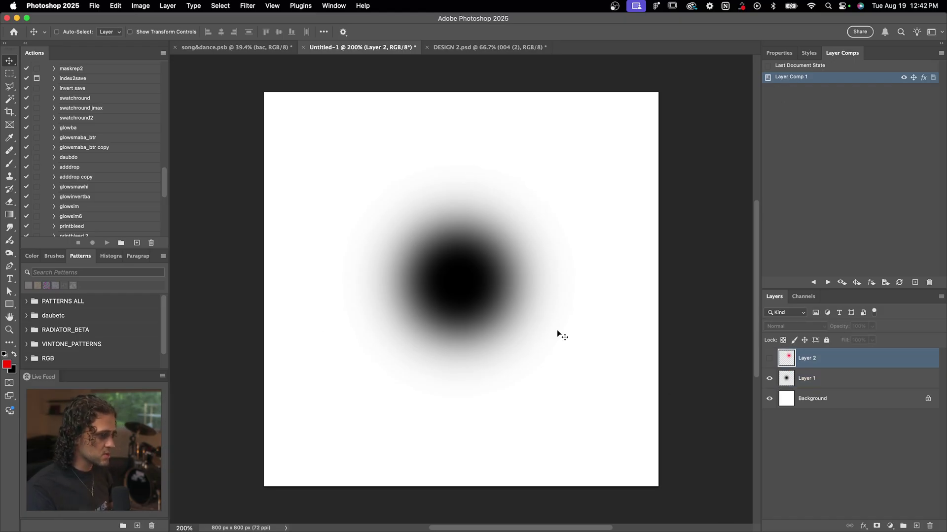
left_click(770, 360)
left_click_drag(567, 255, 534, 226)
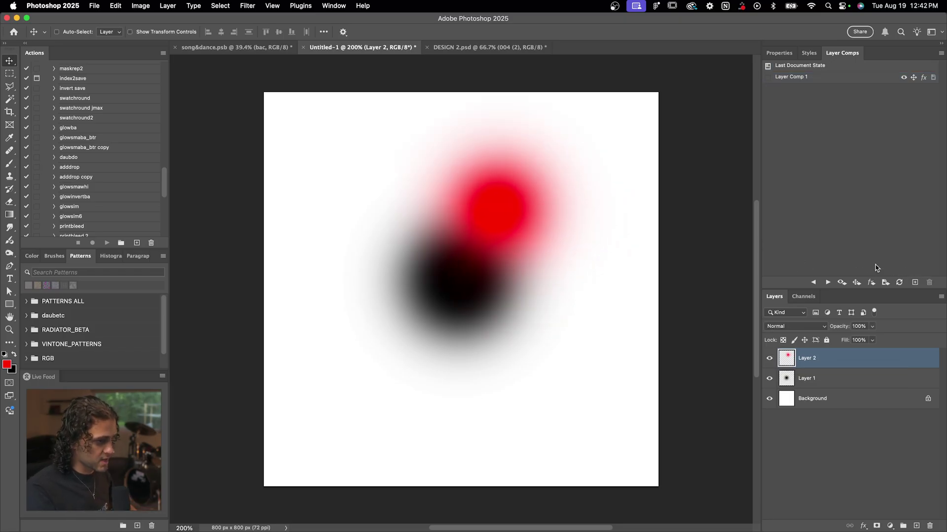
Save the red-blob setup as Layer Comp 2, then toggle between Layer Comps 1 and 2.
left_click(915, 282)
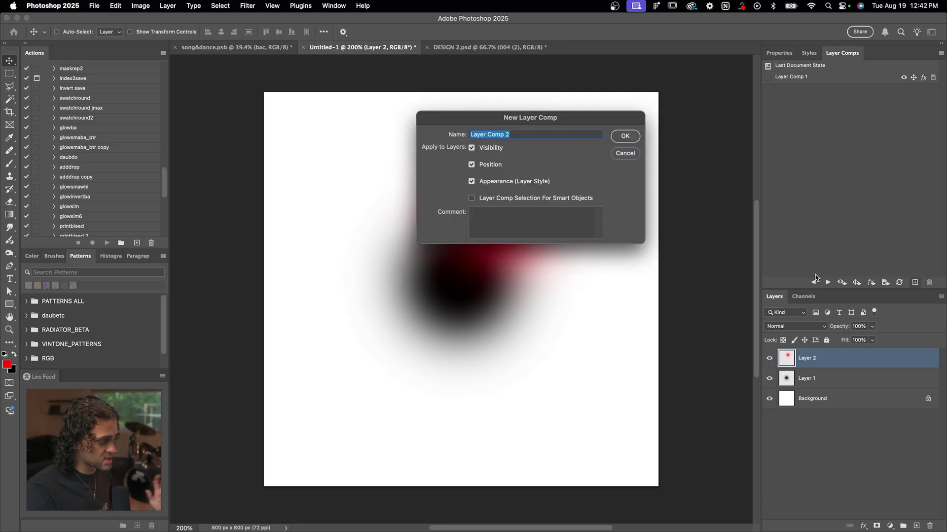
left_click(617, 135)
left_click(767, 77)
left_click(767, 89)
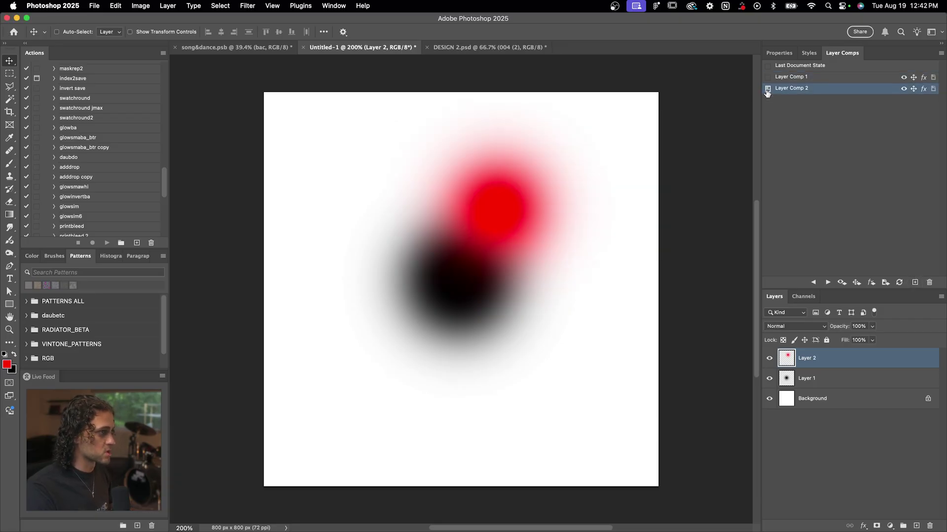
left_click(767, 77)
left_click(767, 88)
left_click(767, 77)
left_click(767, 88)
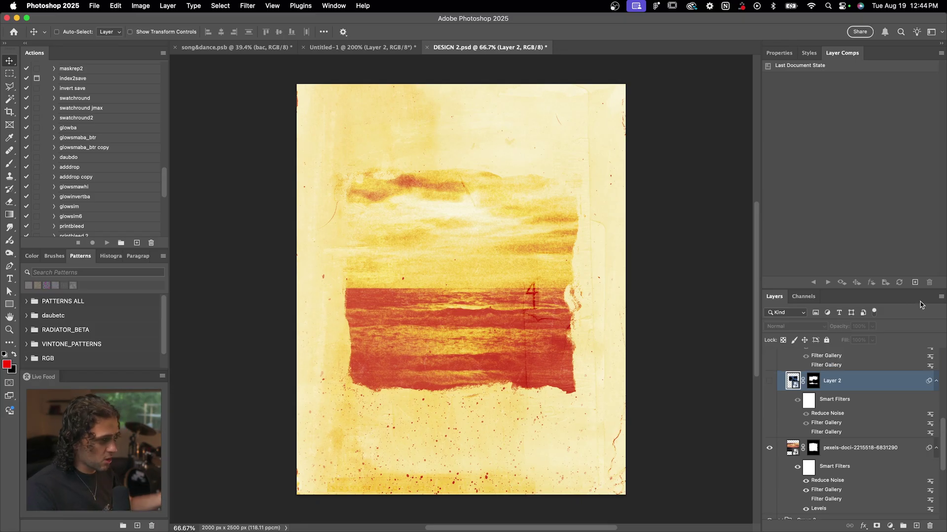
Save the seascape as Layer Comp 1, then reveal the eyes and hand layers and shift the hand.
left_click(915, 282)
left_click(636, 135)
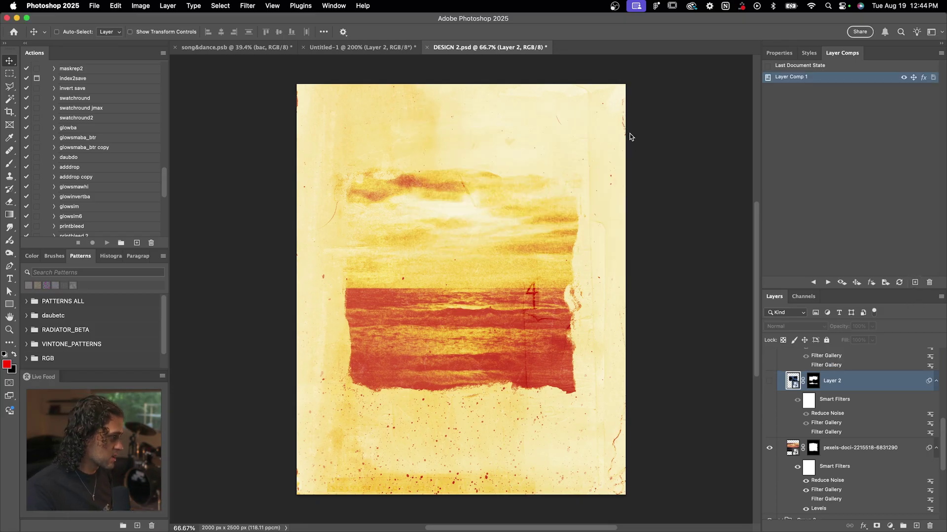
left_click(769, 398)
scroll(820, 397, "up", 2)
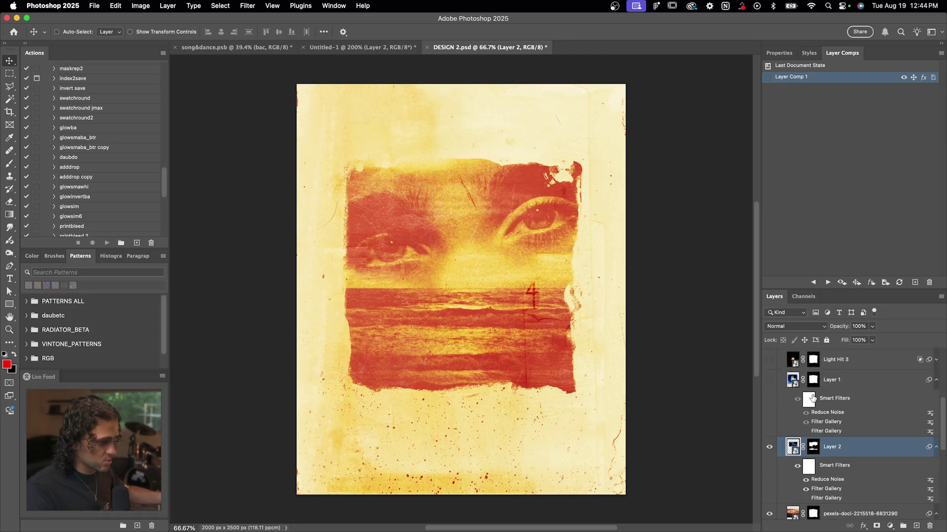
left_click(769, 380)
left_click(838, 379)
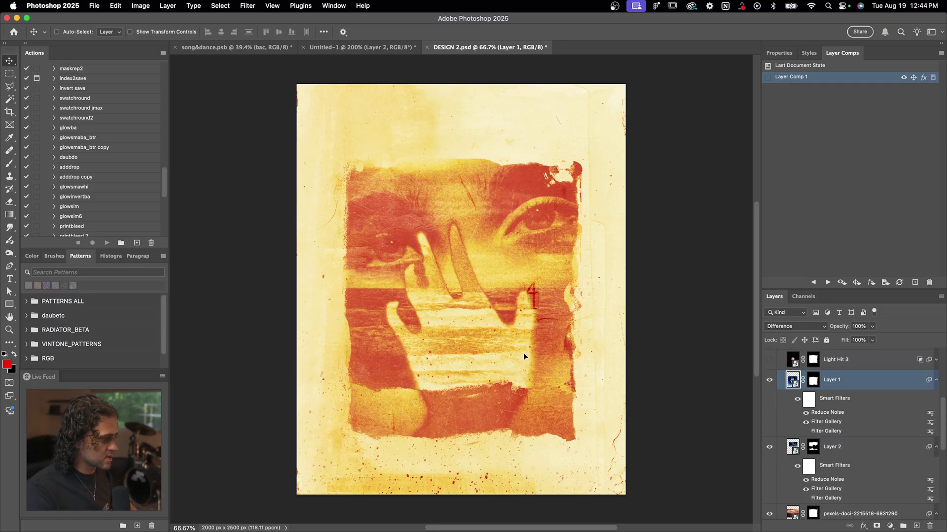
left_click_drag(523, 353, 543, 342)
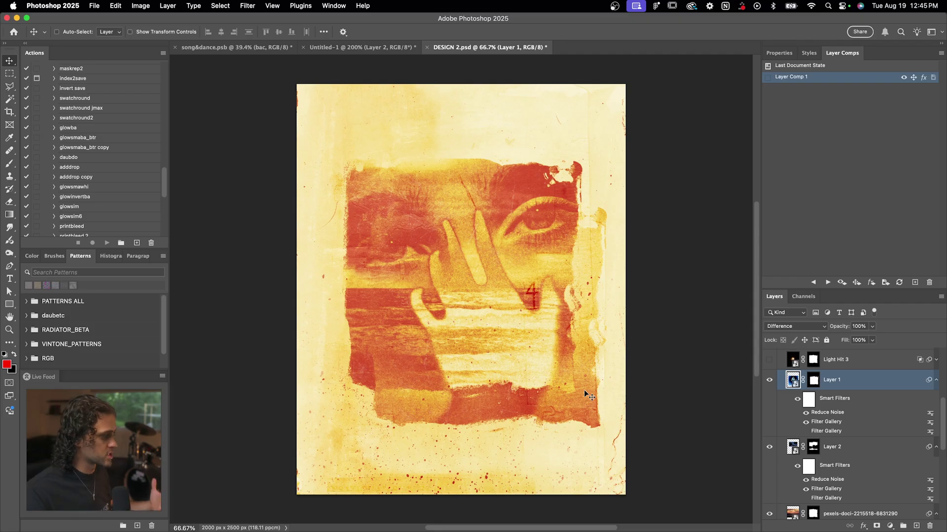
Save the face-and-hand arrangement as Layer Comp 2, then reapply Layer Comp 1.
left_click(914, 282)
left_click(626, 134)
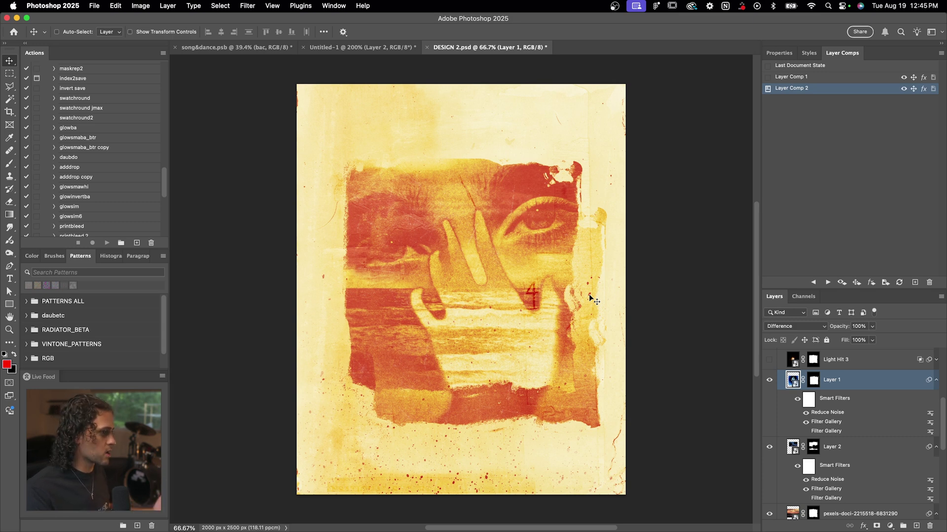
left_click(768, 78)
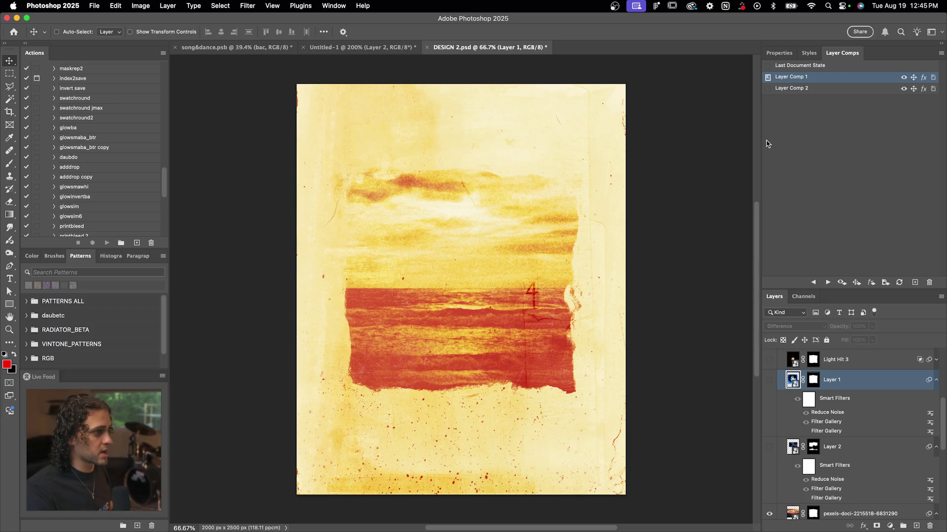
On Layer Comp 2, show and position both Light Hit 3 flare layers, saving Layer Comp 3.
left_click(768, 90)
left_click_drag(554, 322, 587, 315)
left_click(769, 384)
left_click(769, 364)
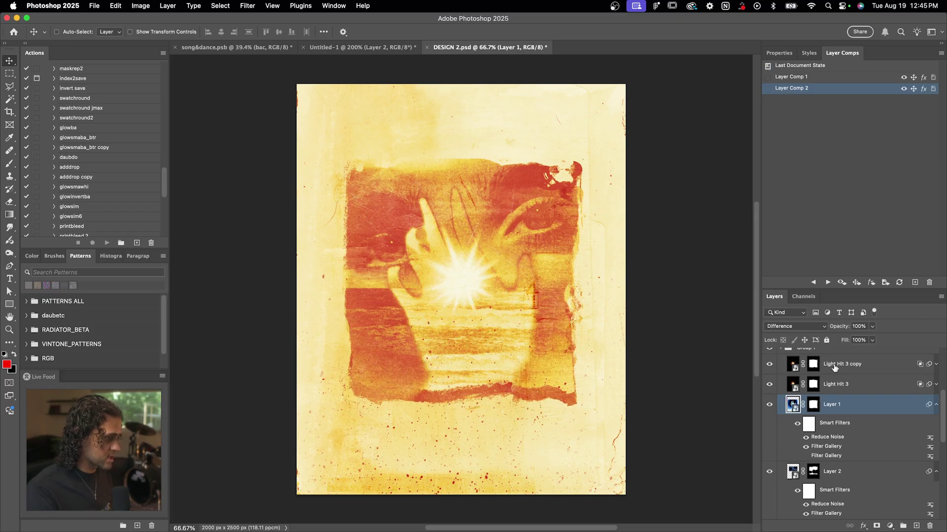
left_click(834, 365)
left_click(834, 385, "shift")
left_click_drag(498, 347, 498, 327)
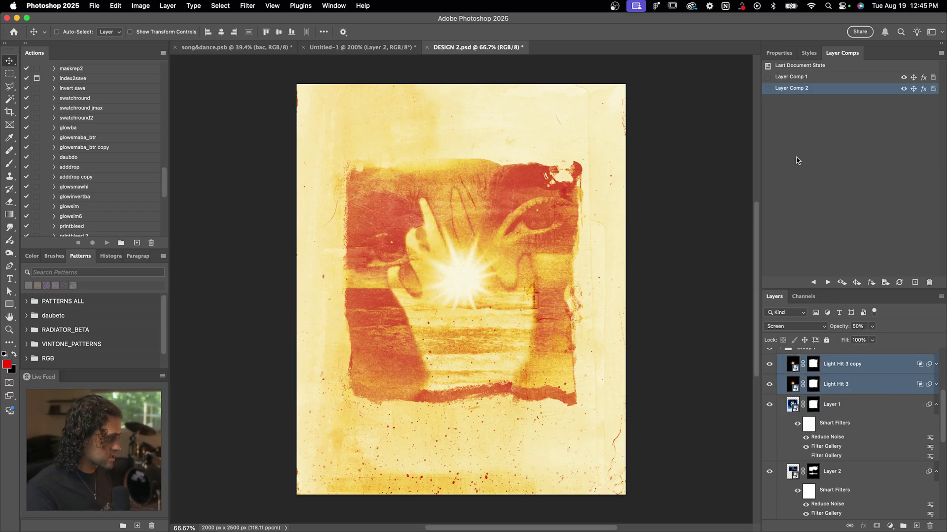
left_click(914, 282)
left_click(625, 136)
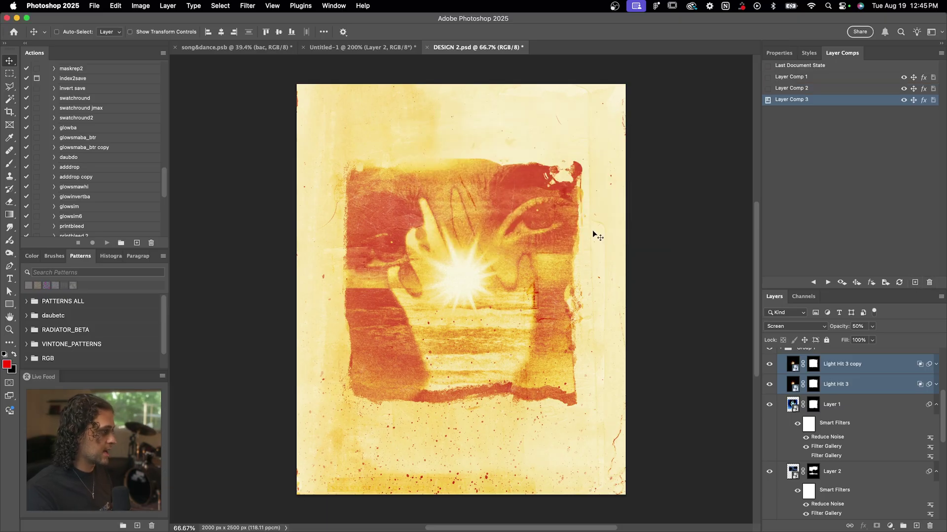
Compare Layer Comps 1, 2 and 3, ending on Layer Comp 3 with the sun flare.
left_click(767, 88)
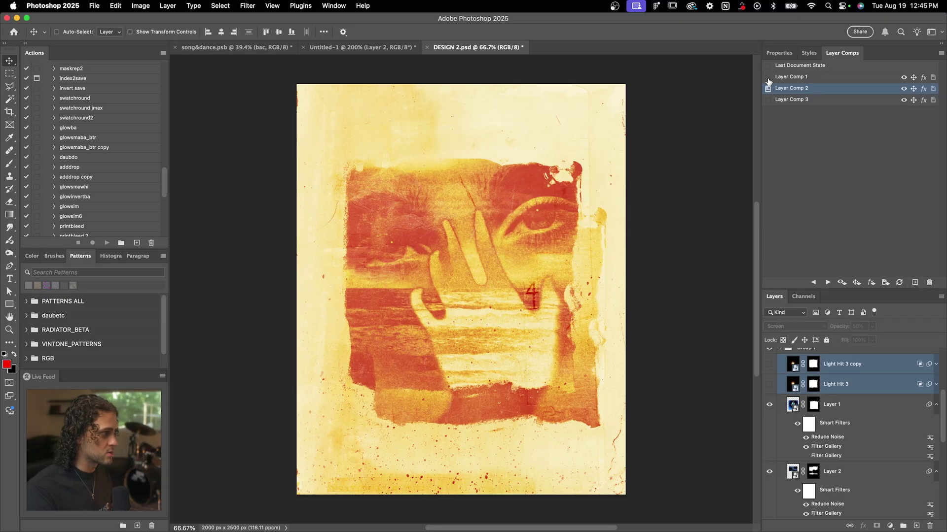
left_click(768, 77)
left_click(768, 88)
left_click(768, 100)
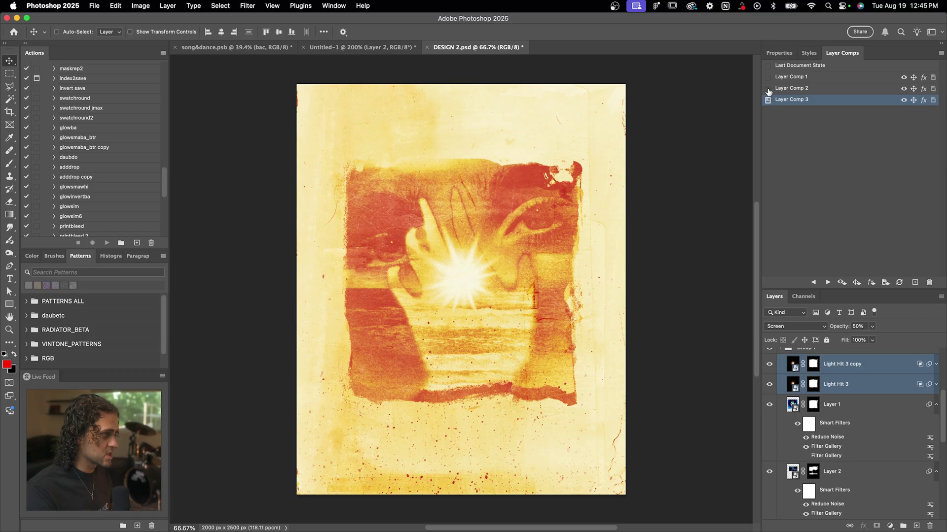
left_click(767, 88)
left_click(768, 77)
left_click(768, 88)
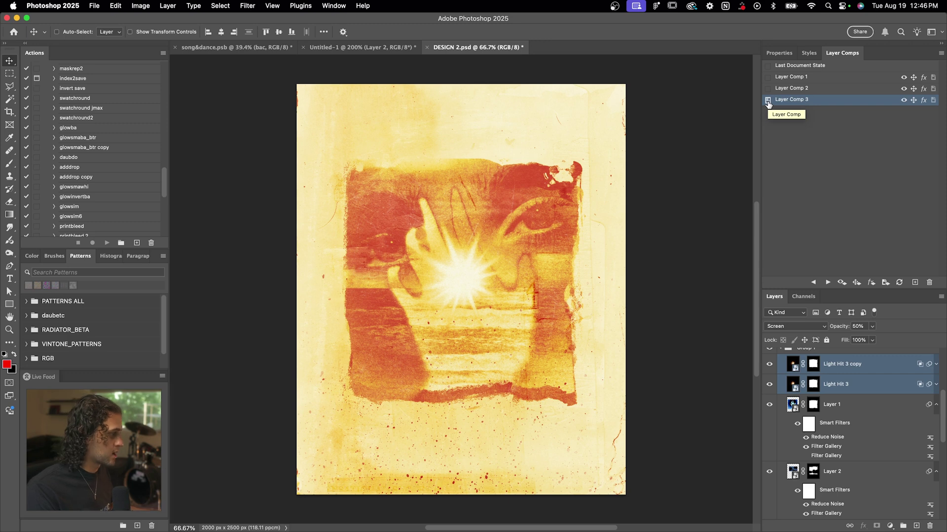
left_click(768, 101)
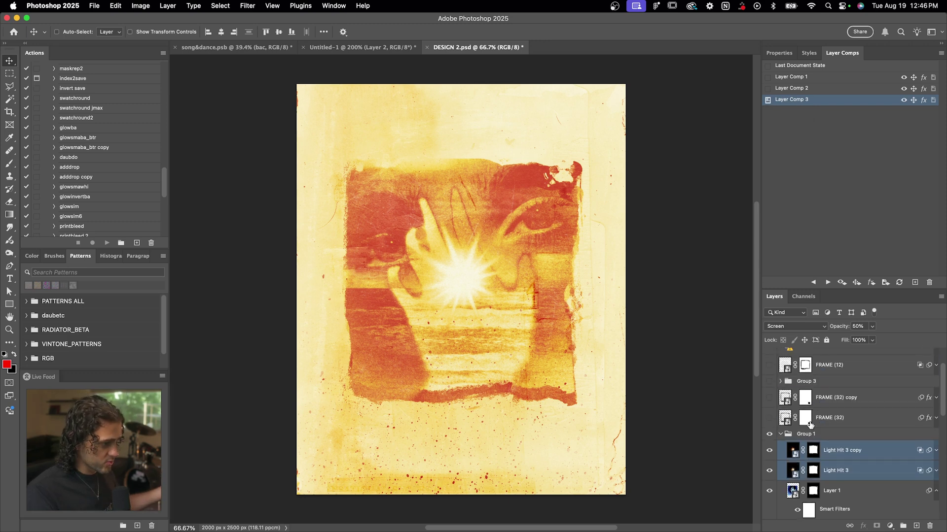
Move the Group 1 artwork up about 69 px and turn on the FRAME (32) red frame.
left_click_drag(453, 196, 453, 158)
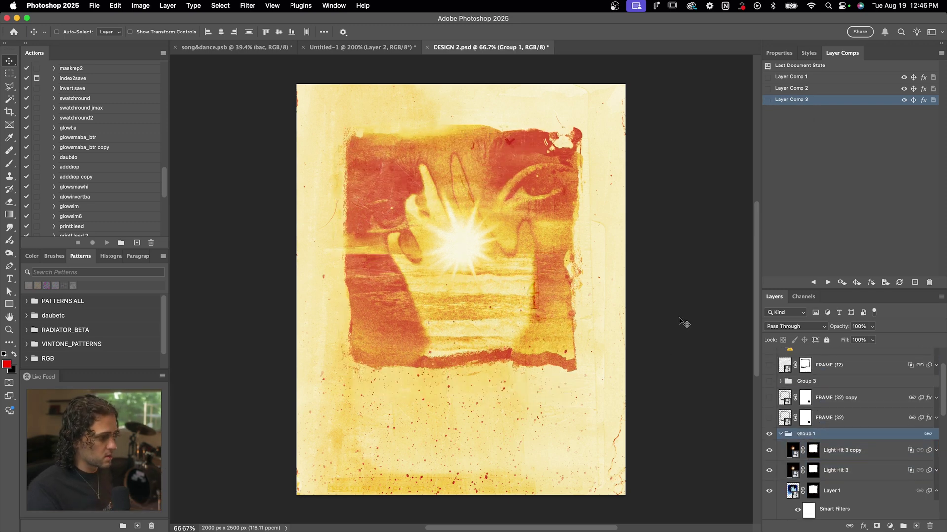
left_click(776, 434)
left_click(769, 418)
left_click(607, 370, "super")
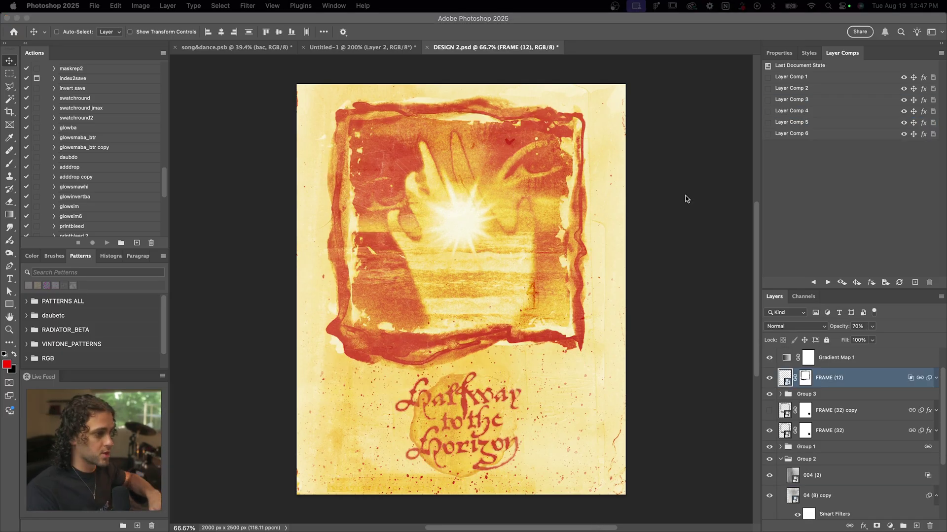
Save the framed poster as Layer Comp 7, undo a stray FRAME (12) move, and hide Group 1.
left_click(915, 282)
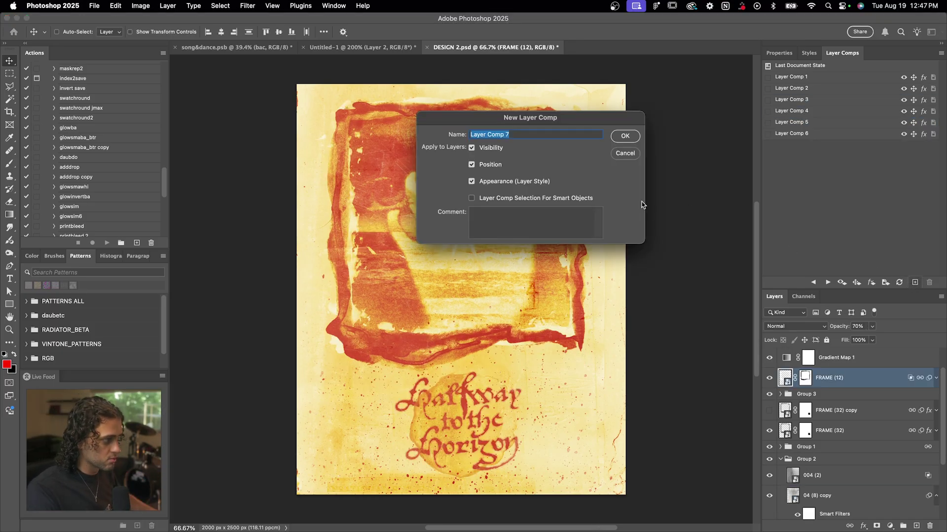
left_click(625, 136)
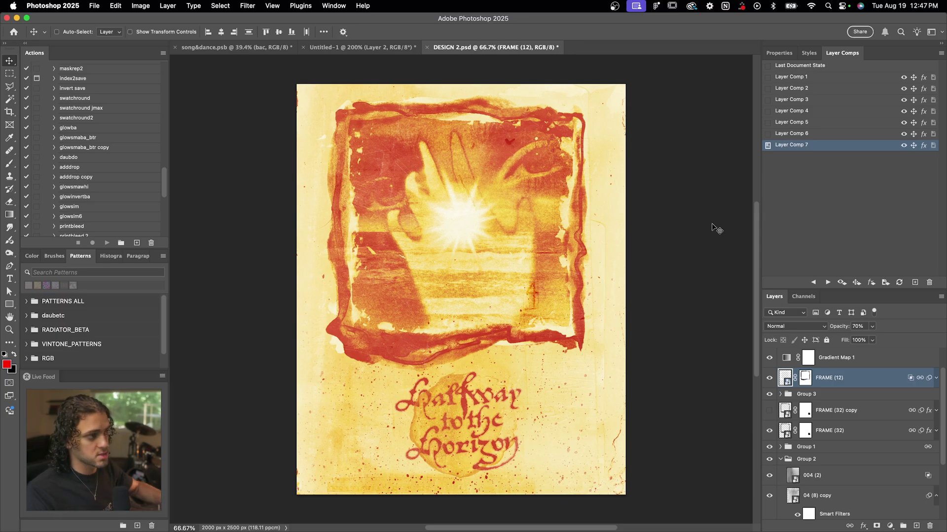
mouse_move(567, 250)
left_mouse_down()
mouse_move(563, 288)
mouse_move(571, 243)
left_mouse_up()
key("super+z")
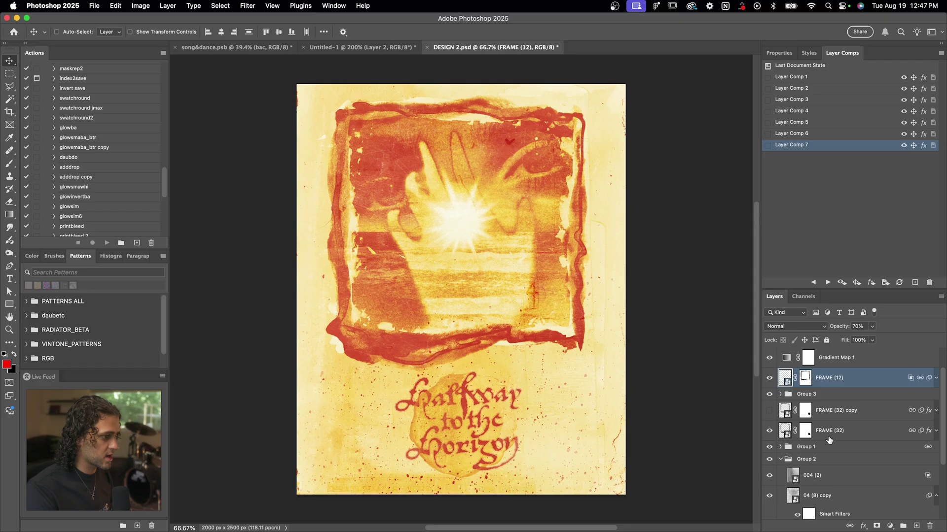
left_click(832, 432)
left_click(770, 447)
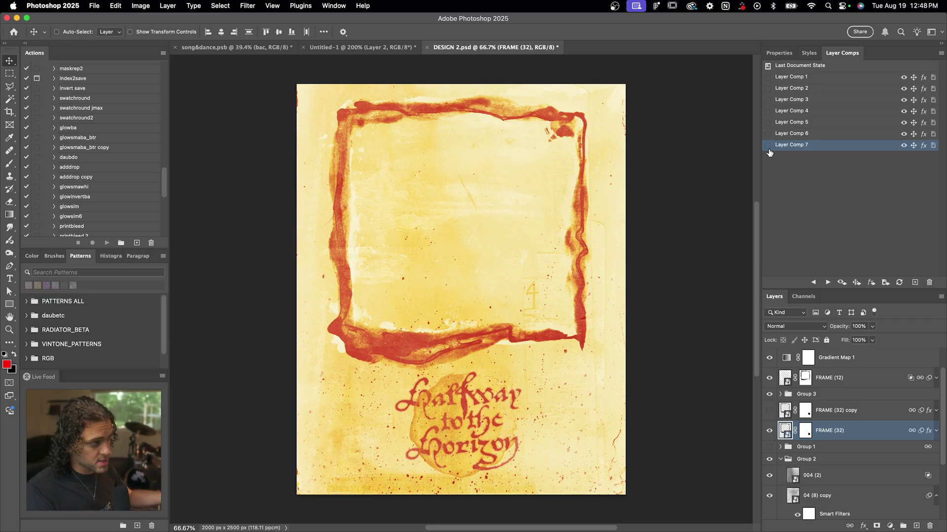
Apply Layer Comp 7 and drag the red FRAME (32) down about 17 px.
left_click(768, 146)
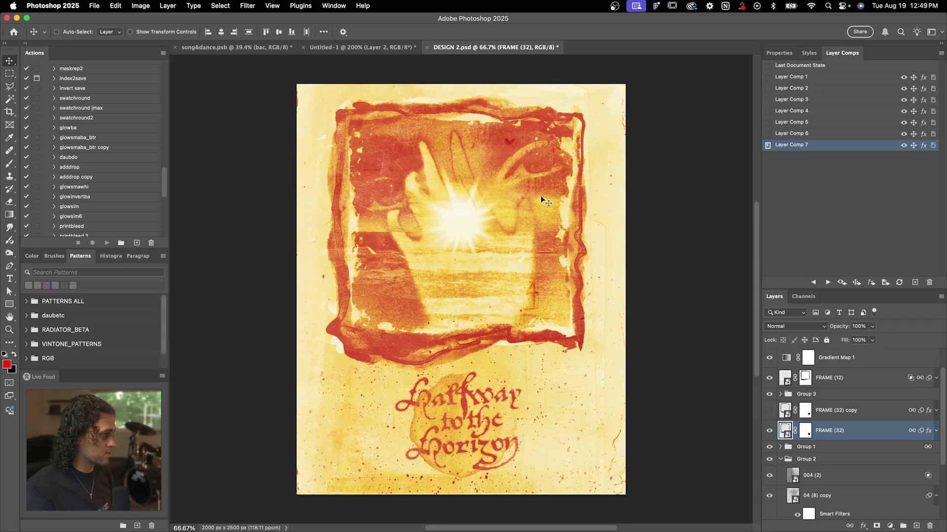
left_click_drag(541, 197, 541, 205)
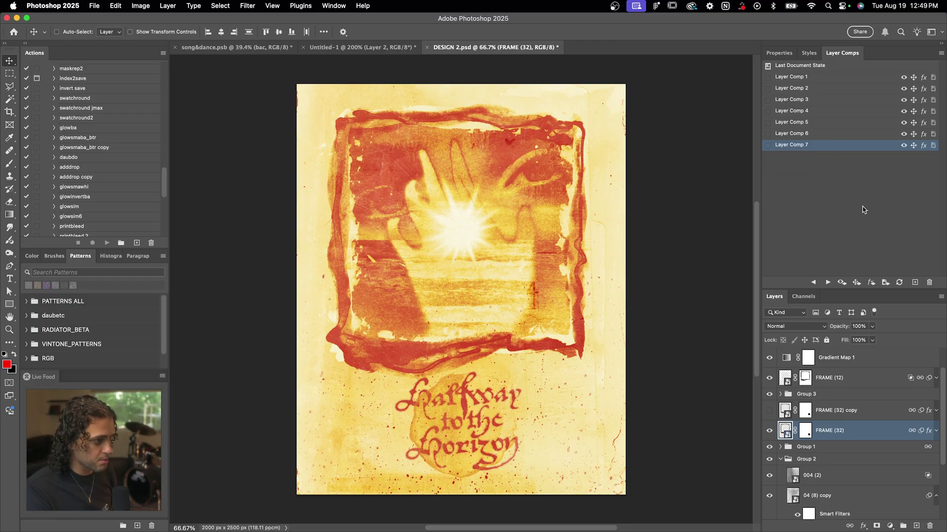
Update Layer Comp 7 with the new frame position, then scale down Layer 1's hand photo.
left_click(900, 286)
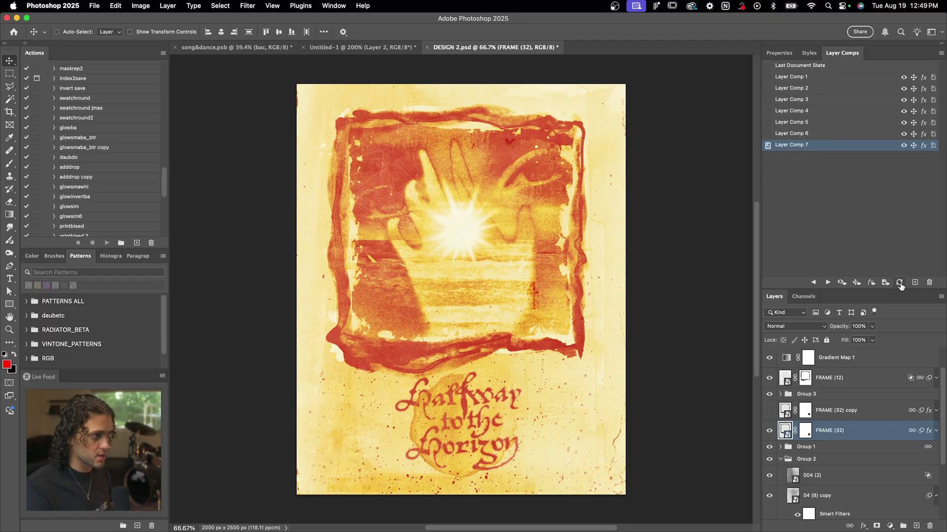
left_click(636, 338, "super")
key("super+t")
left_click_drag(584, 247, 545, 229)
key("Return")
Preview several layer comps, finishing on Layer Comp 6.
left_click(768, 88)
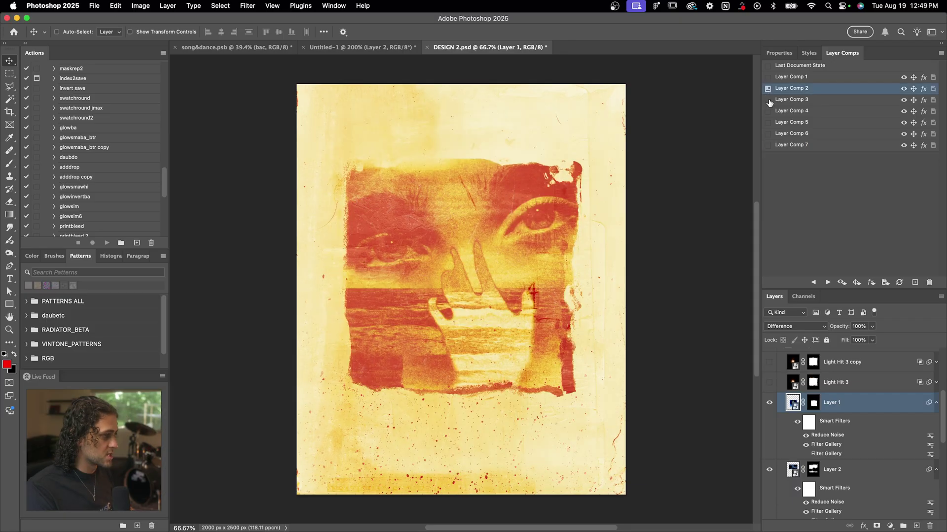
left_click(768, 99)
left_click(768, 121)
left_click(768, 133)
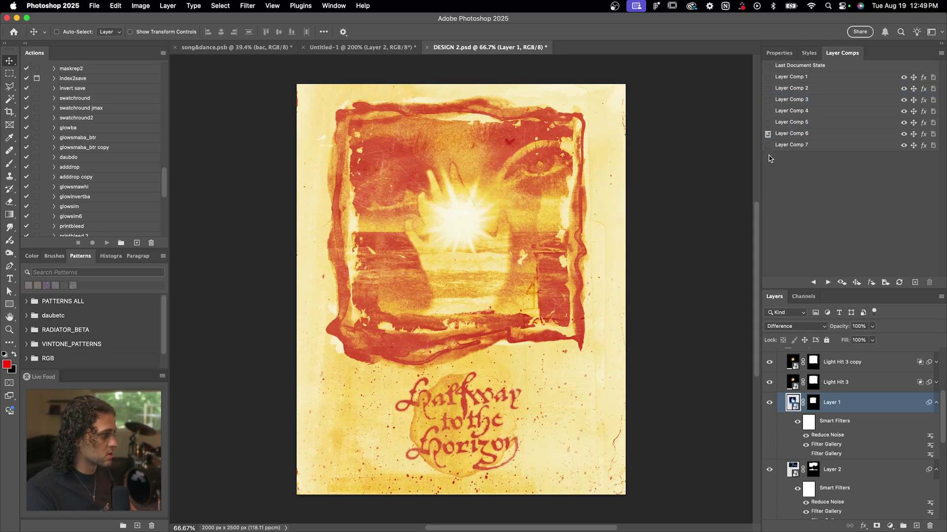
Apply Layer Comp 7 in DESIGN 2.psd.
left_click(768, 145)
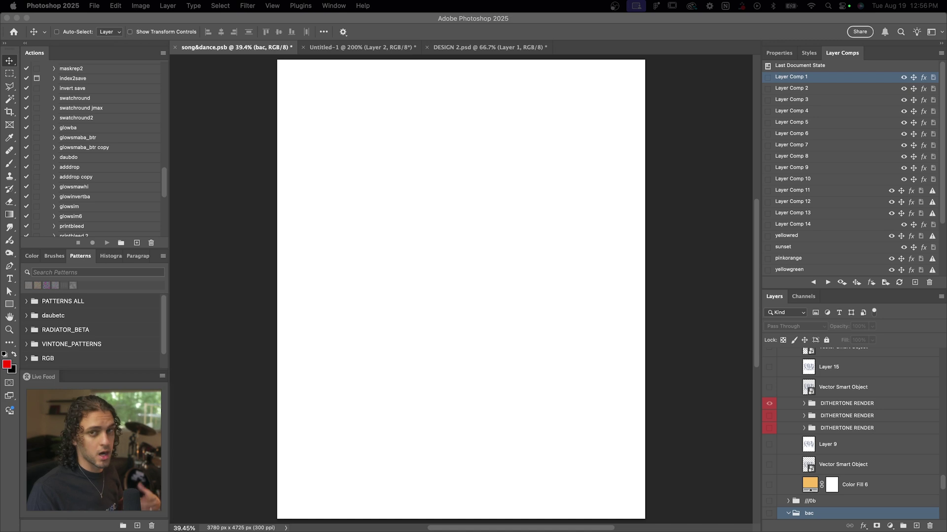
Compare song&dance Layer Comps 1–5: brown, blue-gold, gold and green variants.
left_click(766, 80)
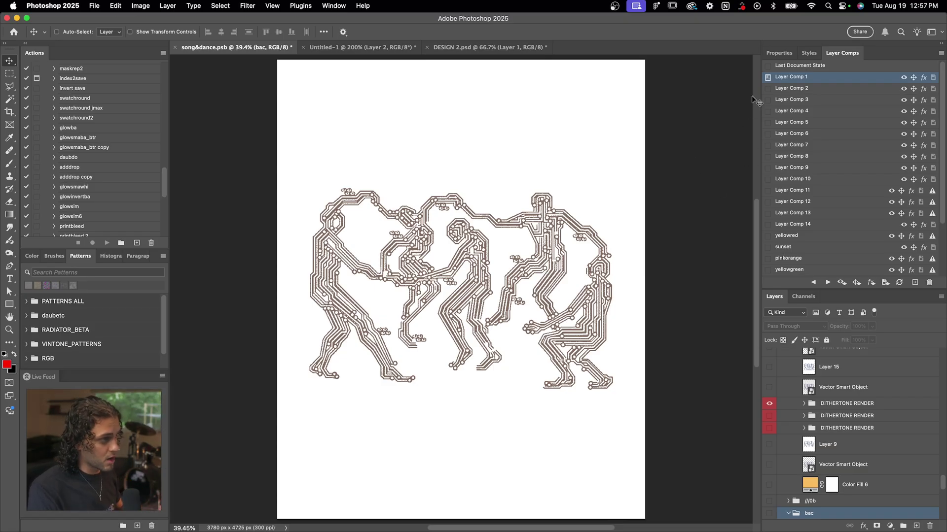
left_click(767, 89)
left_click(767, 99)
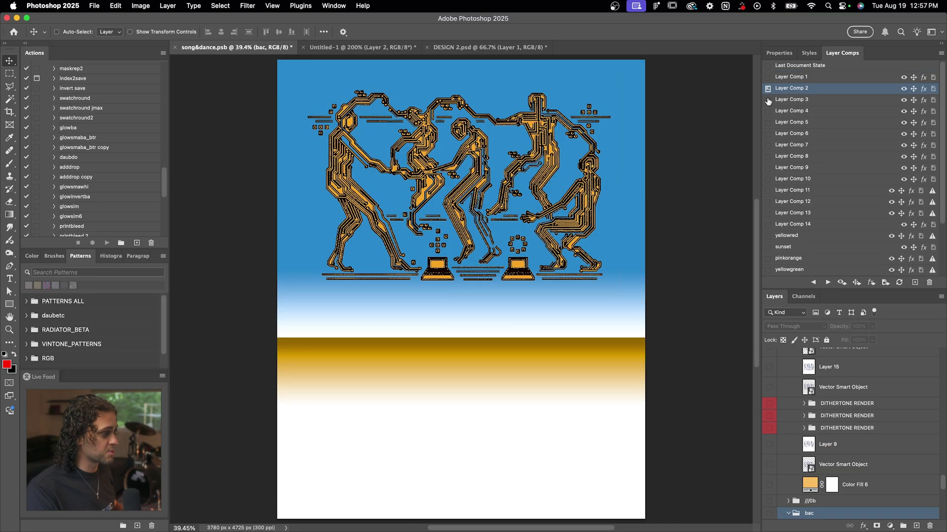
left_click(767, 111)
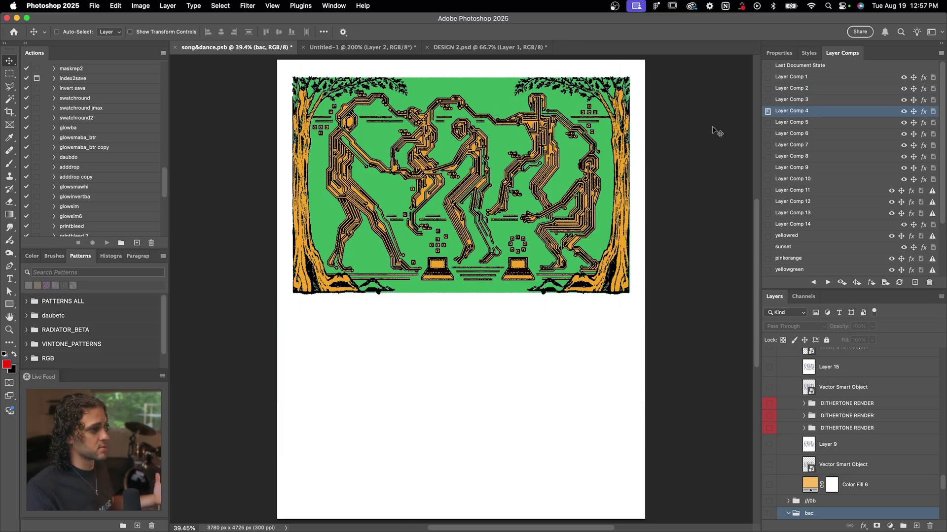
left_click(767, 100)
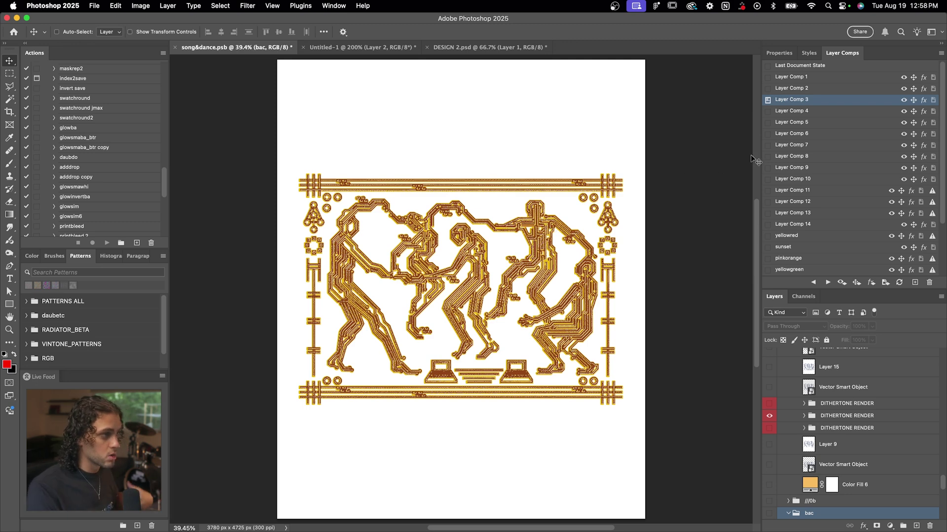
left_click(767, 112)
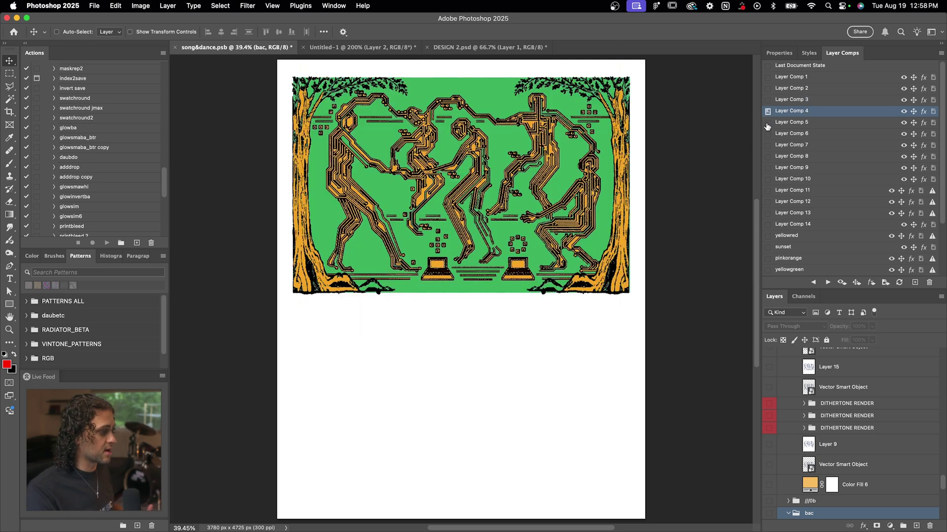
left_click(766, 123)
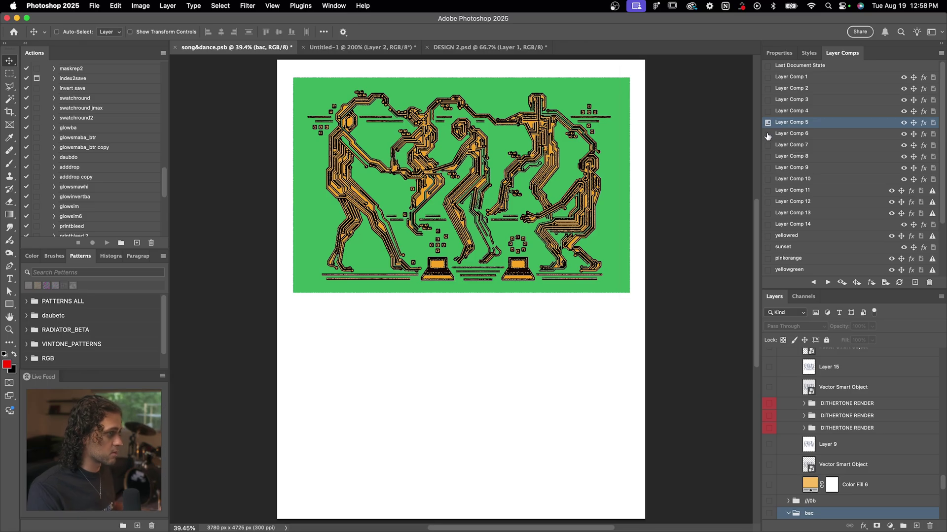
left_click(768, 77)
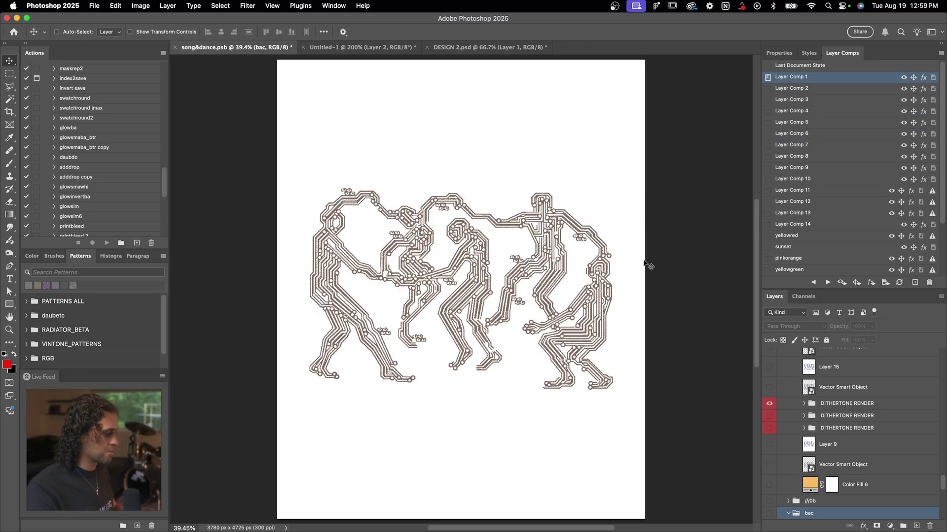
left_click(767, 89)
left_click(767, 100)
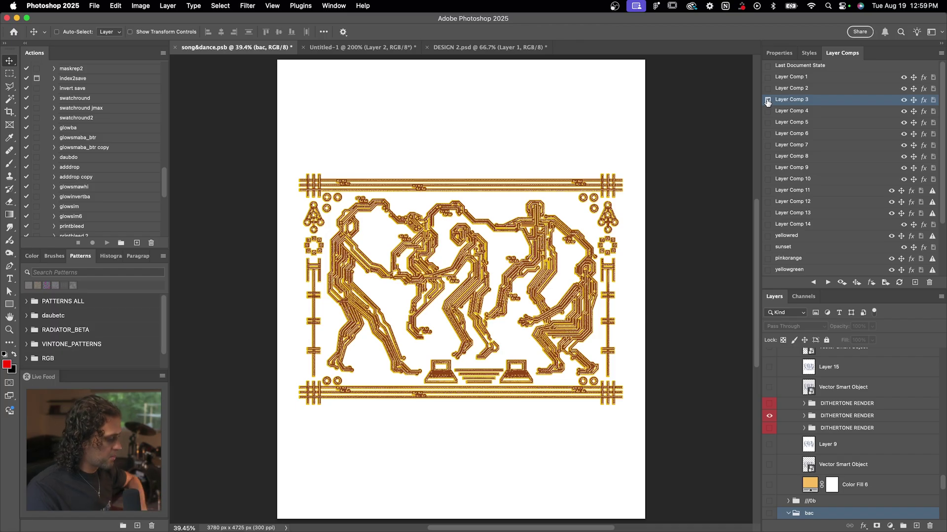
Preview Layer Comps 5 through 14, ending on Layer Comp 14's dark orange-brown look.
left_click(767, 134)
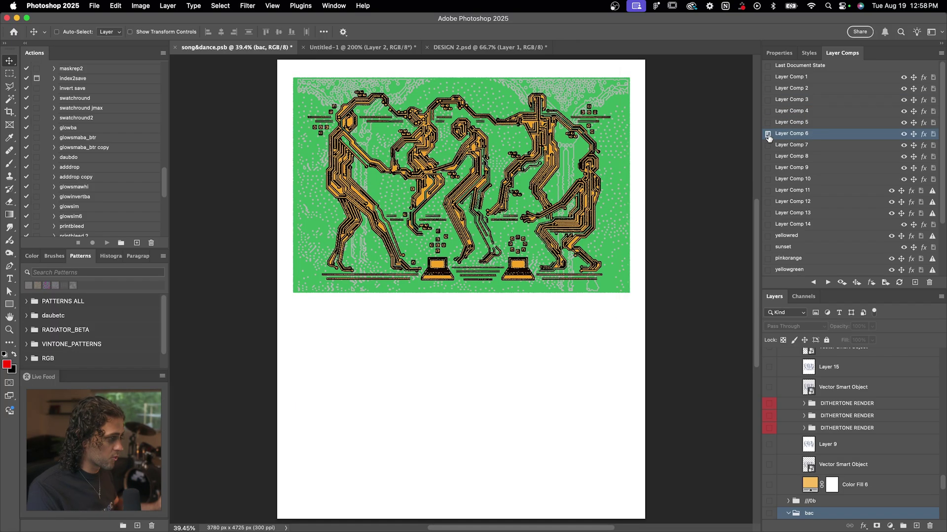
left_click(767, 123)
left_click(768, 134)
left_click(767, 145)
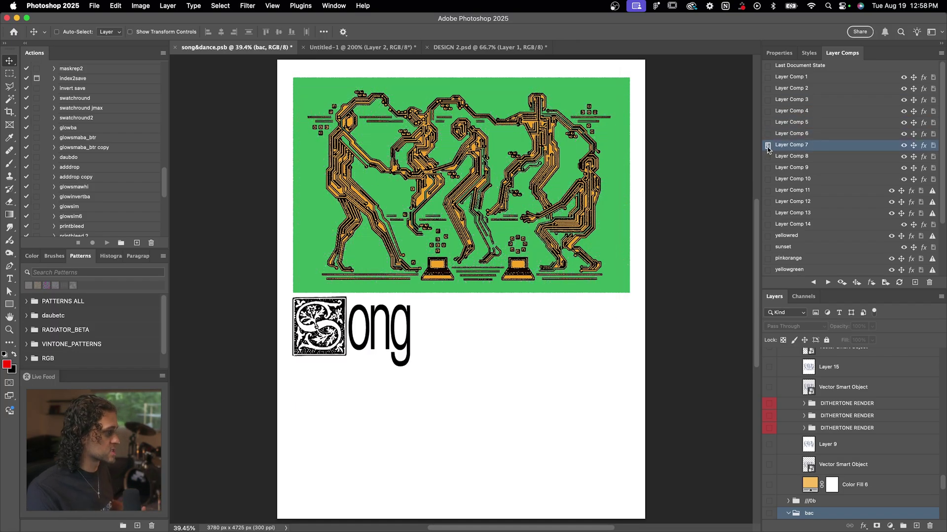
left_click(767, 157)
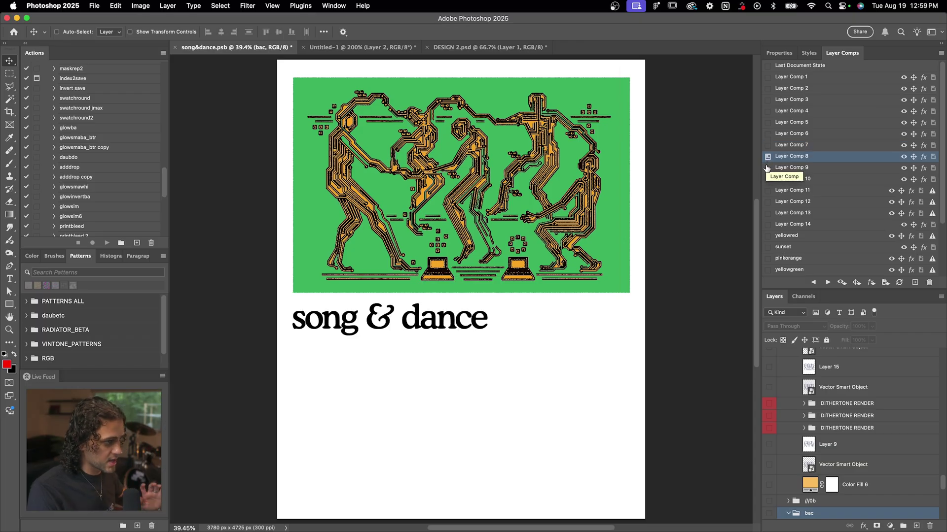
left_click(767, 168)
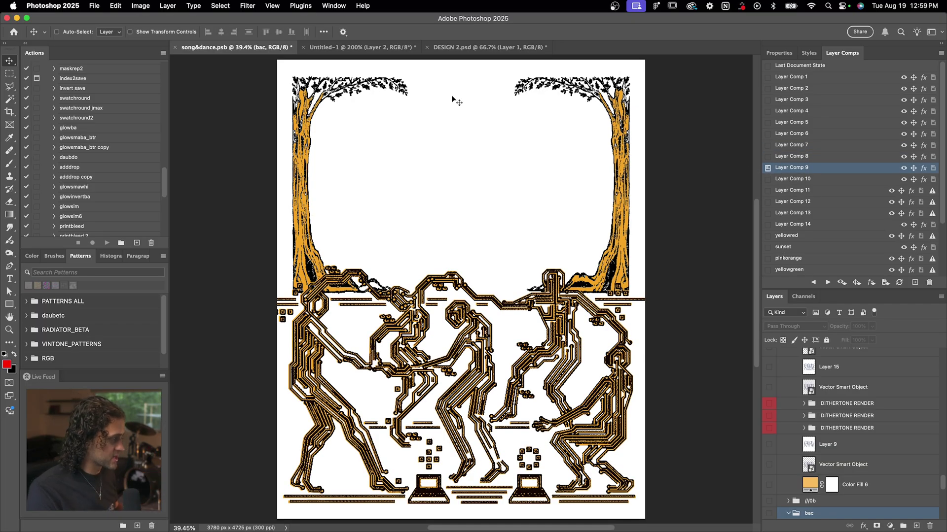
left_click(767, 179)
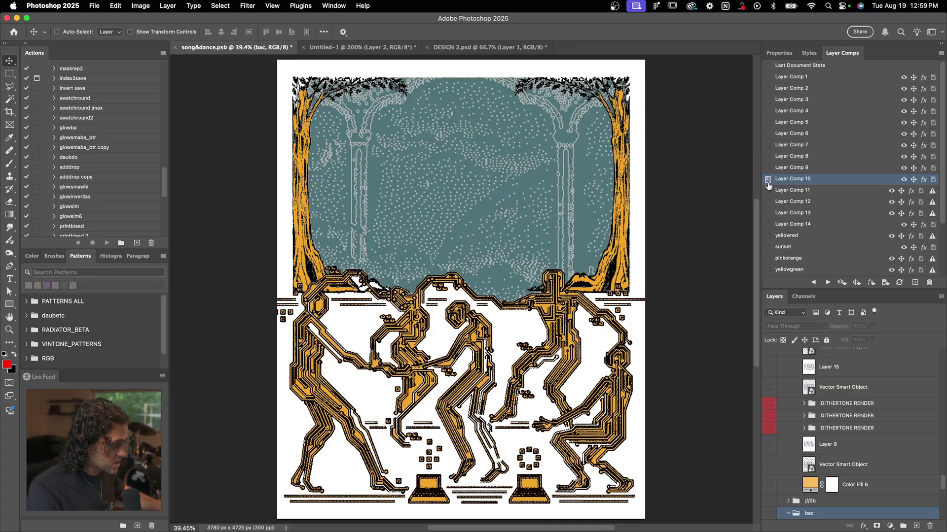
left_click(768, 191)
left_click(768, 202)
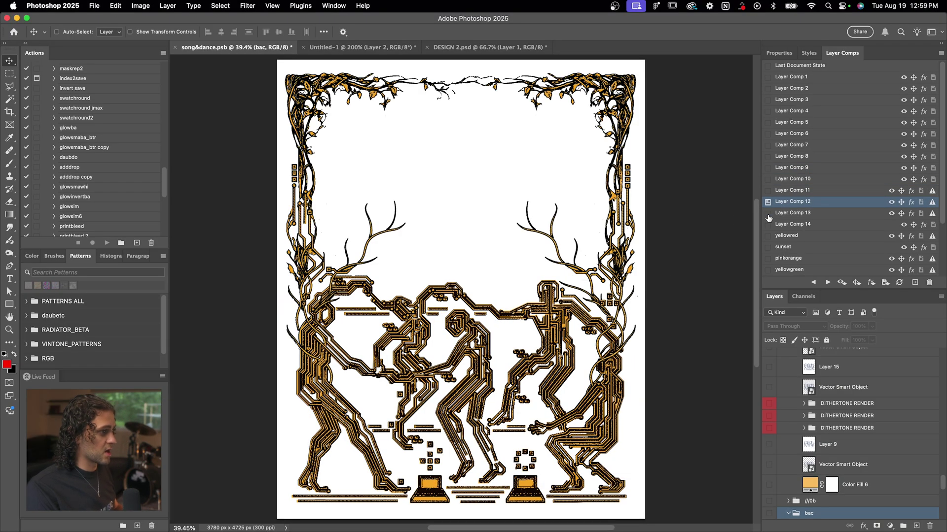
left_click(768, 216)
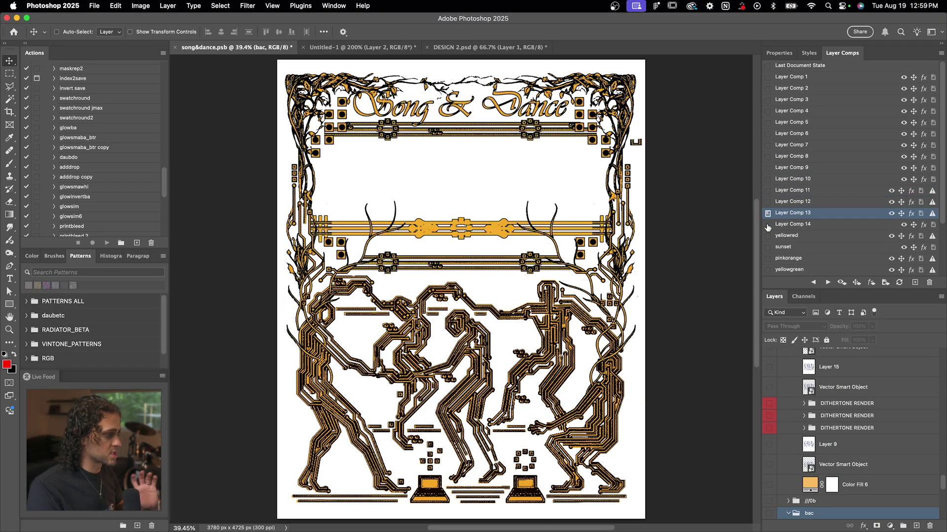
left_click(768, 226)
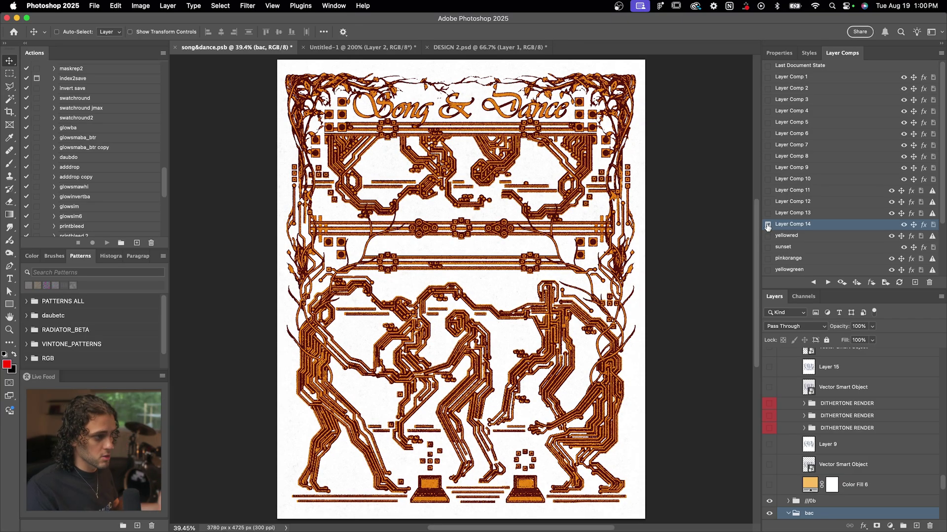
Preview the yellowred, sunset, pinkorange, yellowgreen, transparent and yellowcream variants, ending on coolmono.
scroll(767, 224, "down", 3)
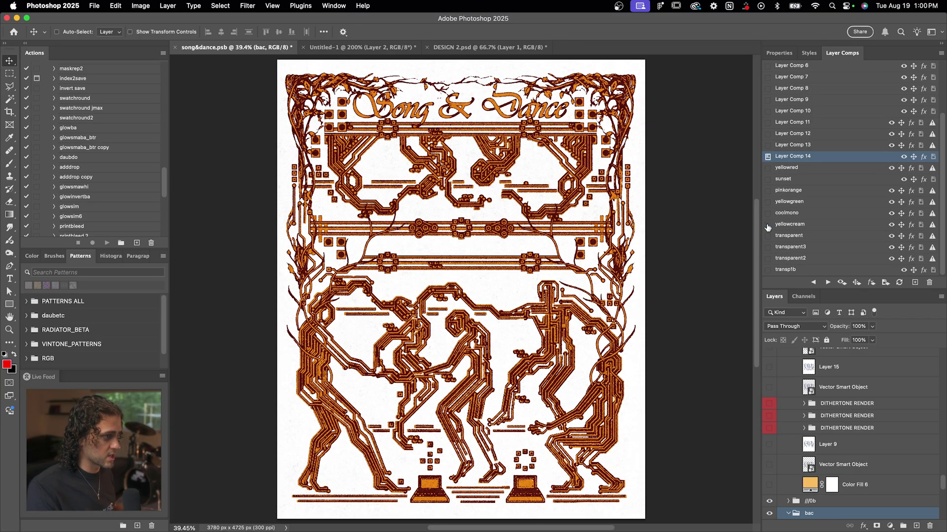
left_click(768, 168)
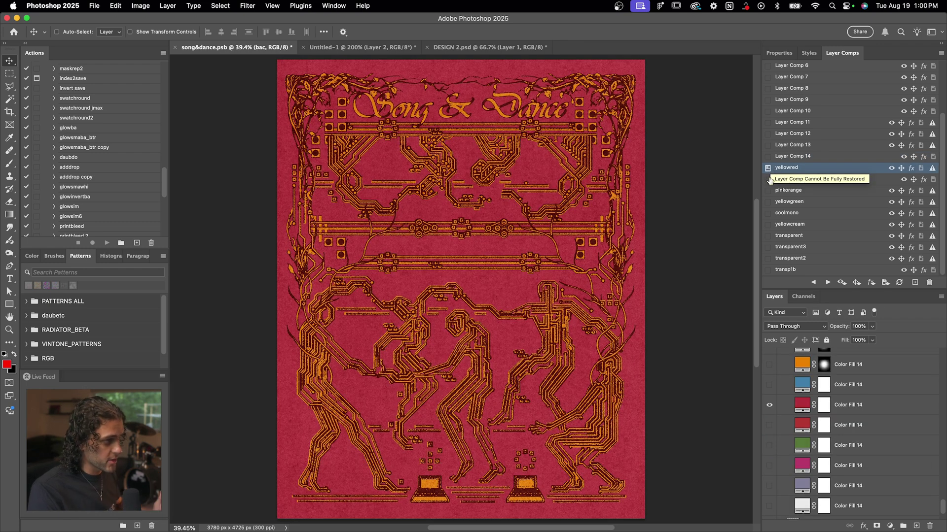
left_click(768, 179)
left_click(768, 191)
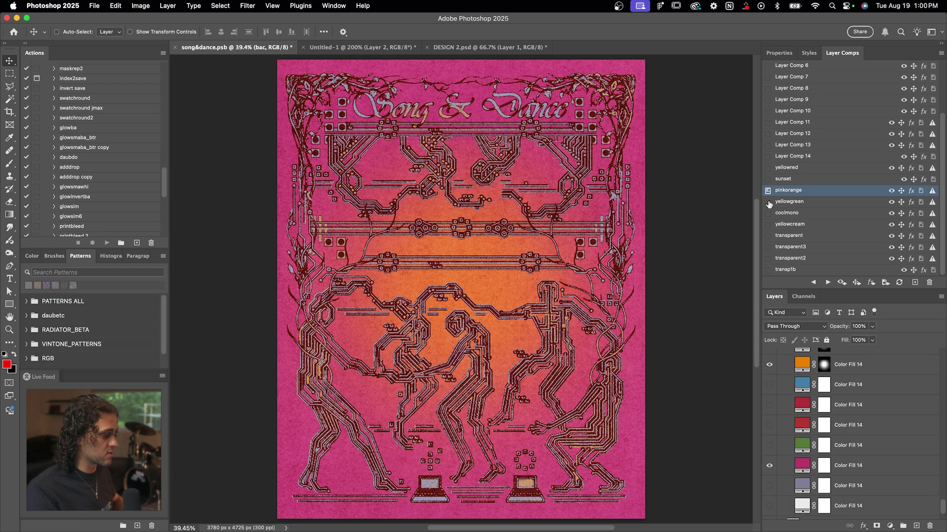
left_click(768, 202)
left_click(768, 247)
left_click(767, 236)
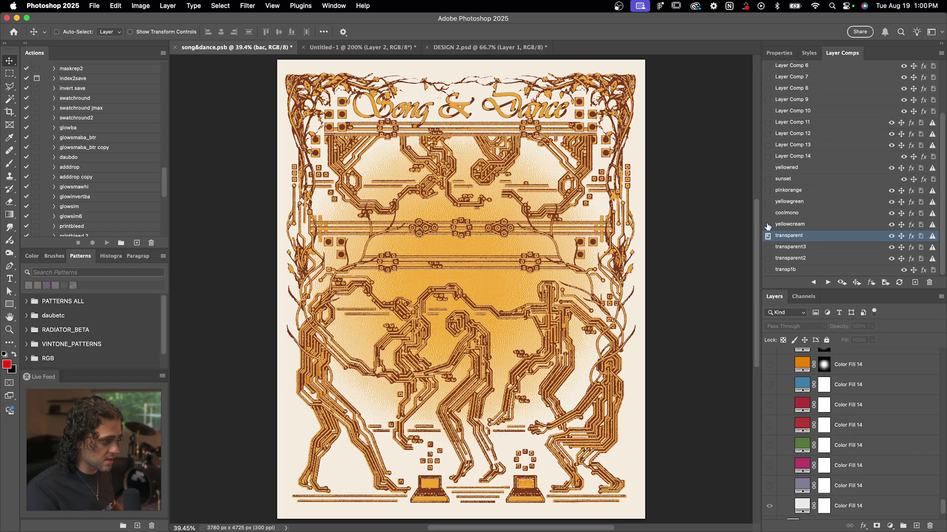
left_click(767, 224)
left_click(768, 213)
Cycle again through yellowred to transparent2, settling back on the pinkorange variant.
scroll(822, 412, "up", 1)
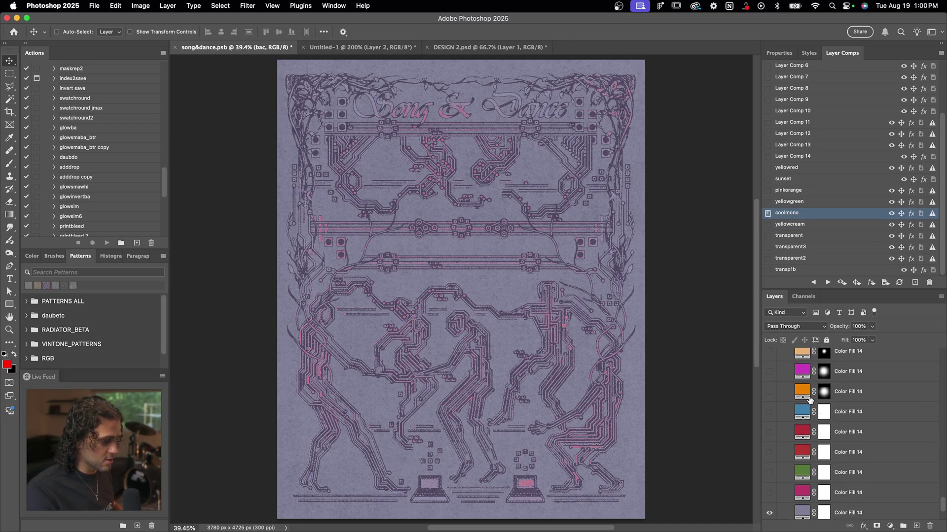
scroll(822, 412, "up", 5)
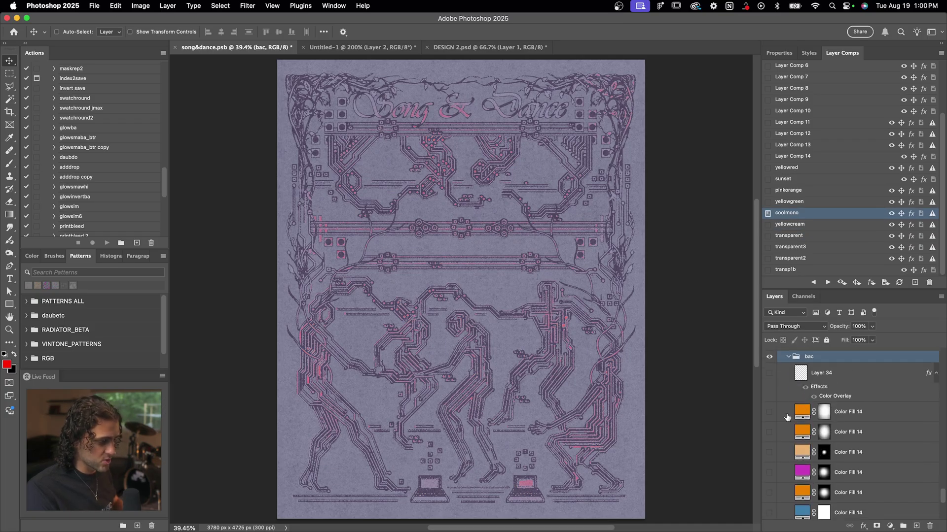
scroll(786, 416, "down", 5)
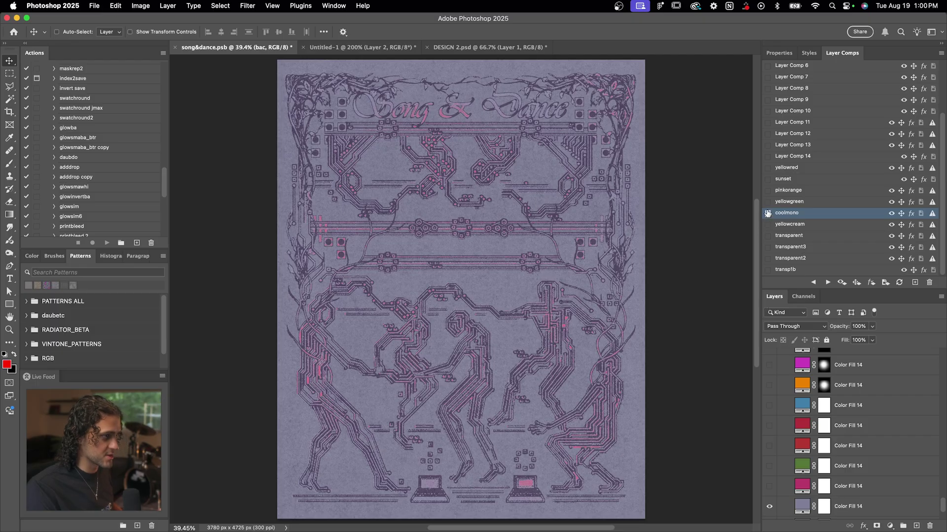
left_click(767, 167)
left_click(767, 179)
left_click(768, 190)
left_click(768, 201)
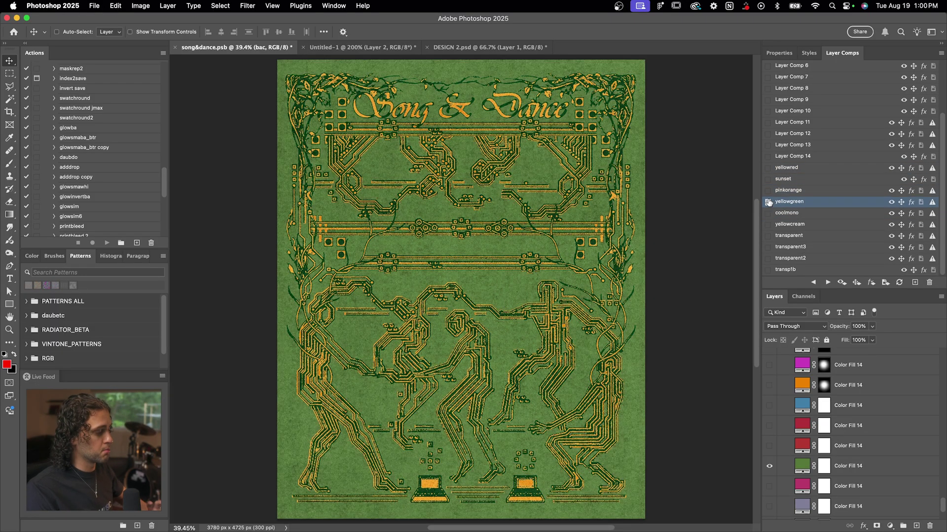
left_click(768, 224)
left_click(767, 236)
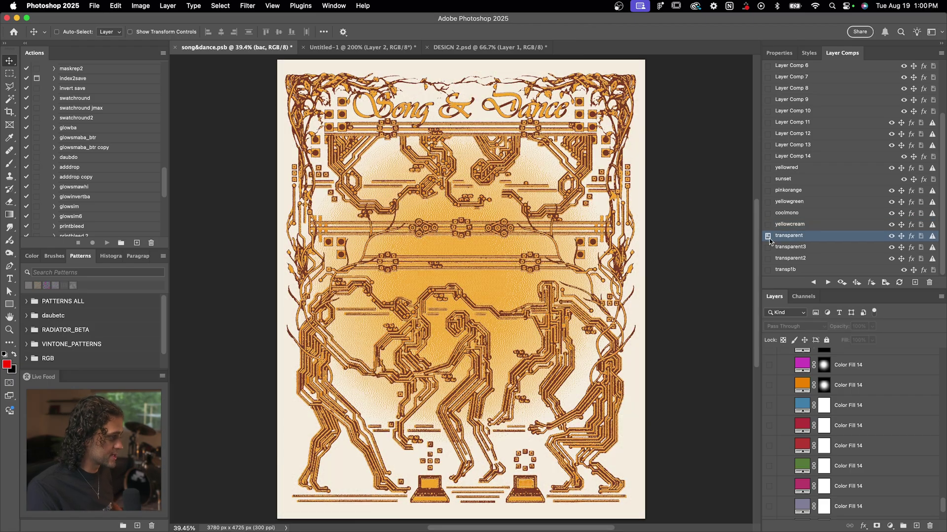
left_click(768, 247)
left_click(768, 259)
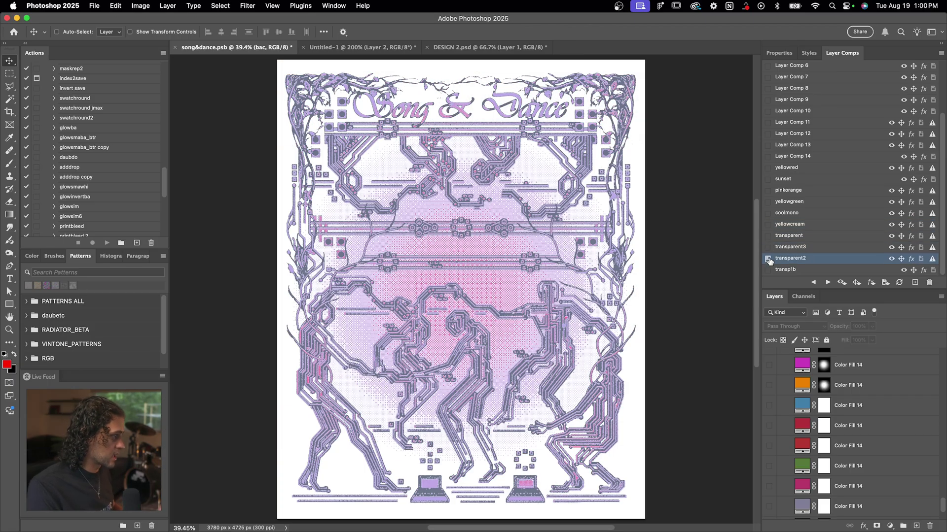
left_click(768, 190)
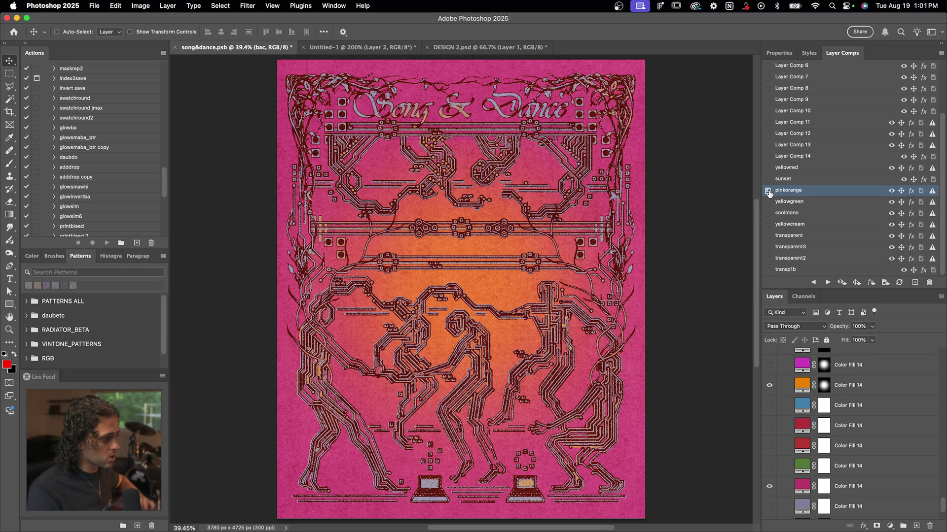
Apply the transp1b comp: copper circuit dancers over an orange glow, transparent background.
left_click(767, 270)
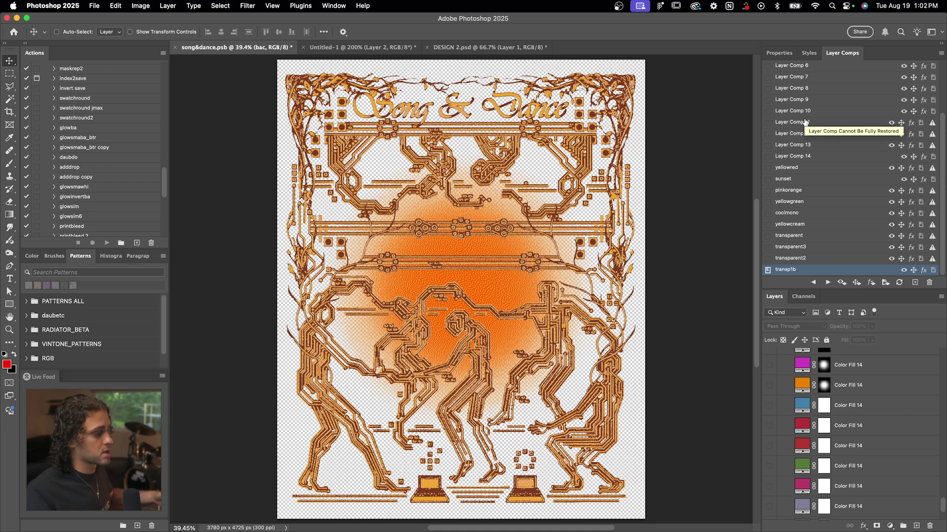
Preview Layer Comps 1 through 6 of the poster.
scroll(804, 125, "up", 5)
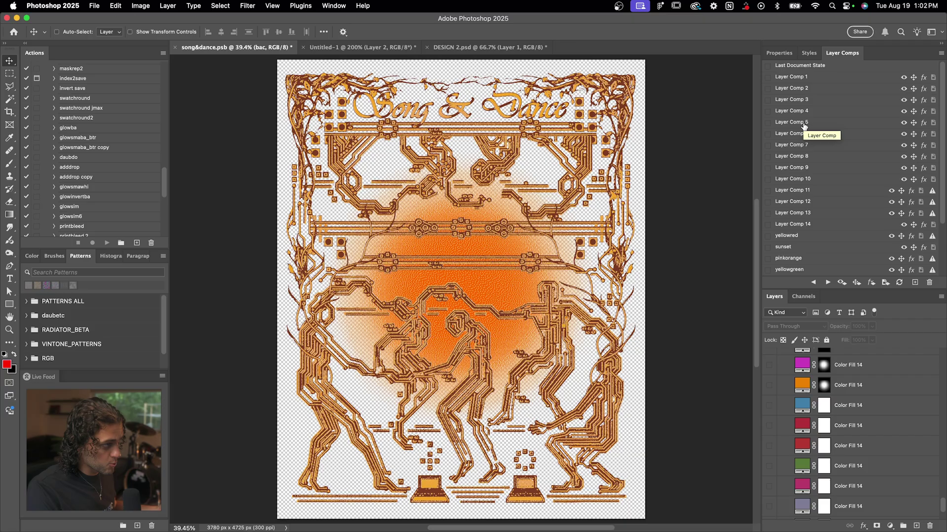
left_click(767, 78)
left_click(769, 88)
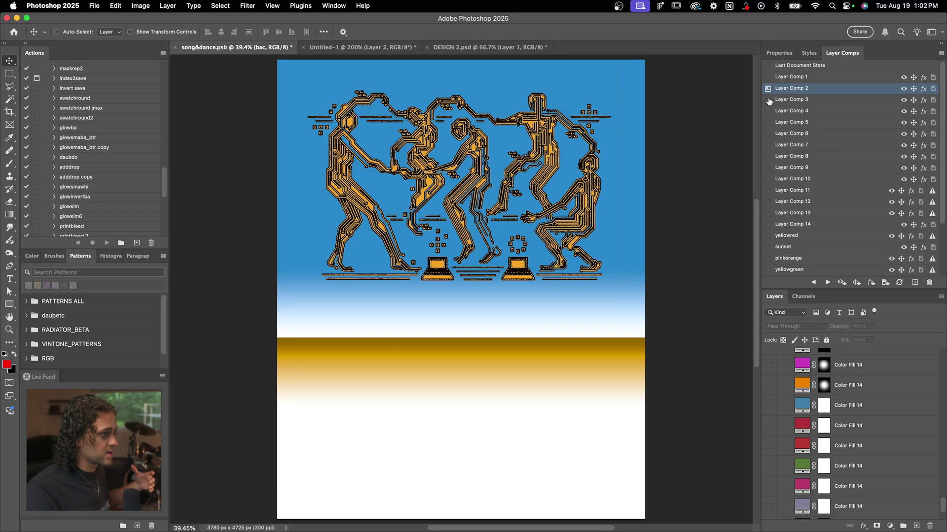
left_click(768, 100)
left_click(768, 111)
left_click(768, 123)
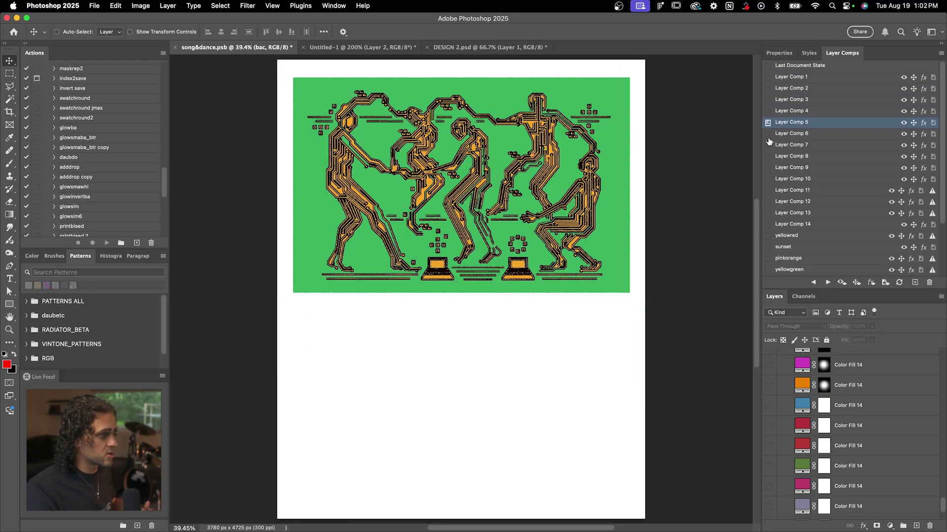
left_click(768, 134)
Preview Layer Comps 9 to 13, then reapply the transp1b comp.
left_click(767, 169)
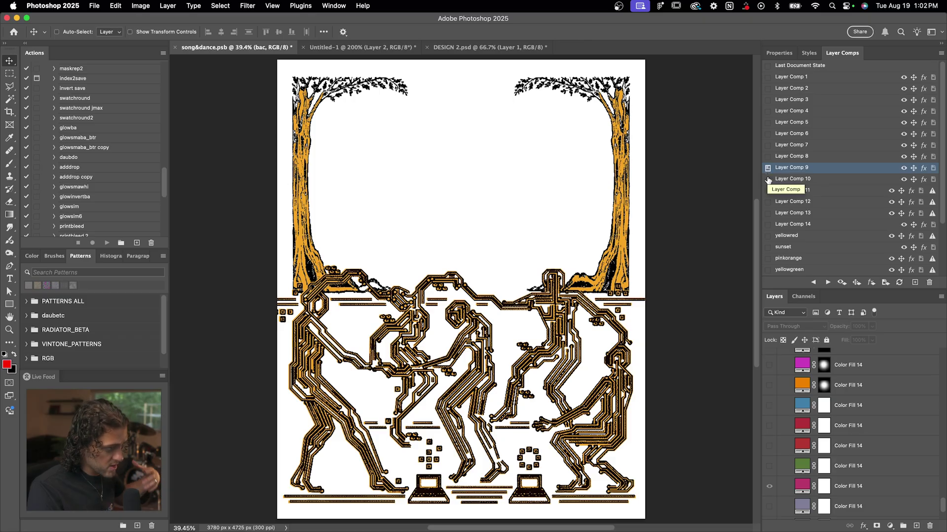
left_click(767, 179)
left_click(767, 190)
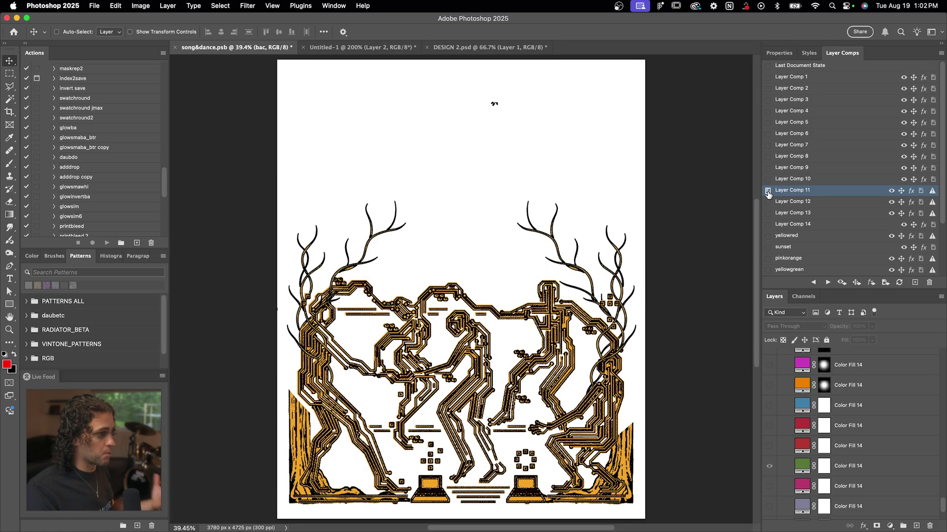
left_click(767, 202)
scroll(768, 151, "down", 3)
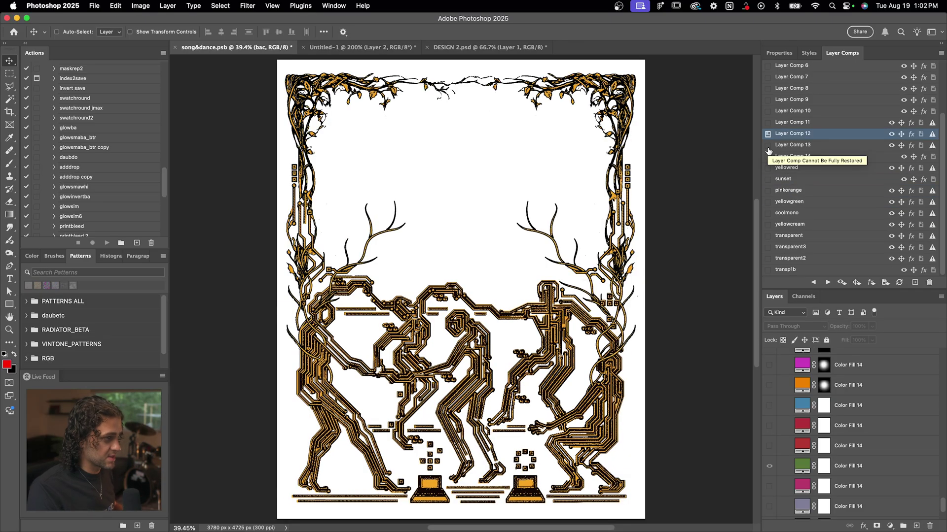
left_click(768, 146)
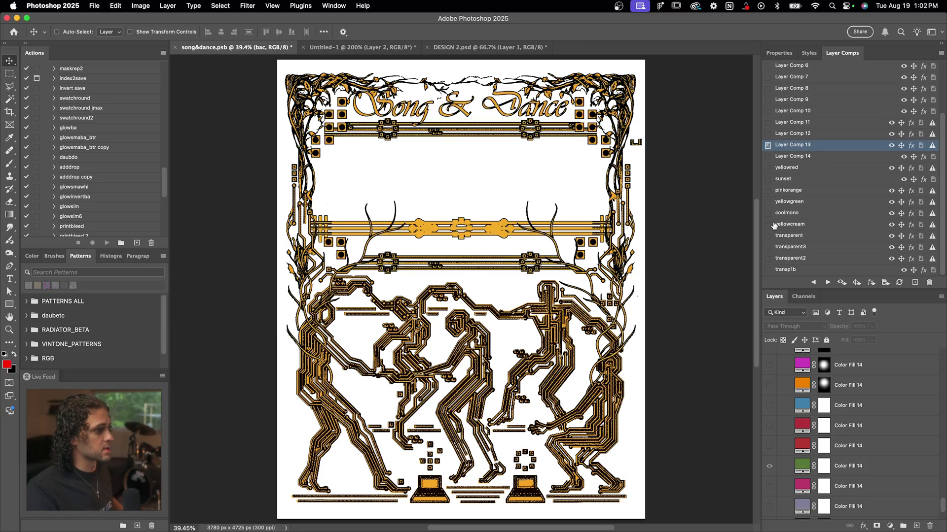
left_click(768, 270)
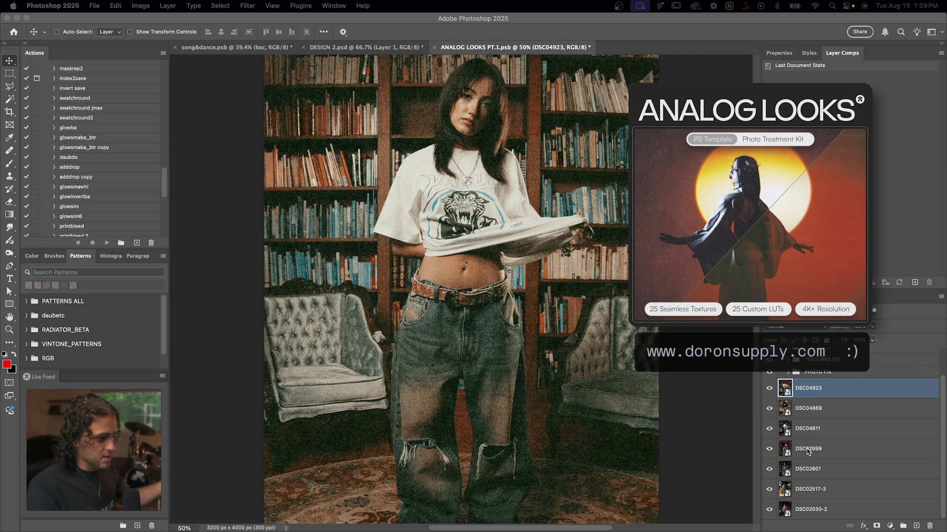
Select the DSC04923, DSC04869 and DSC04611 photo layers, then the PHOTO FIX group.
scroll(807, 452, "up", 2)
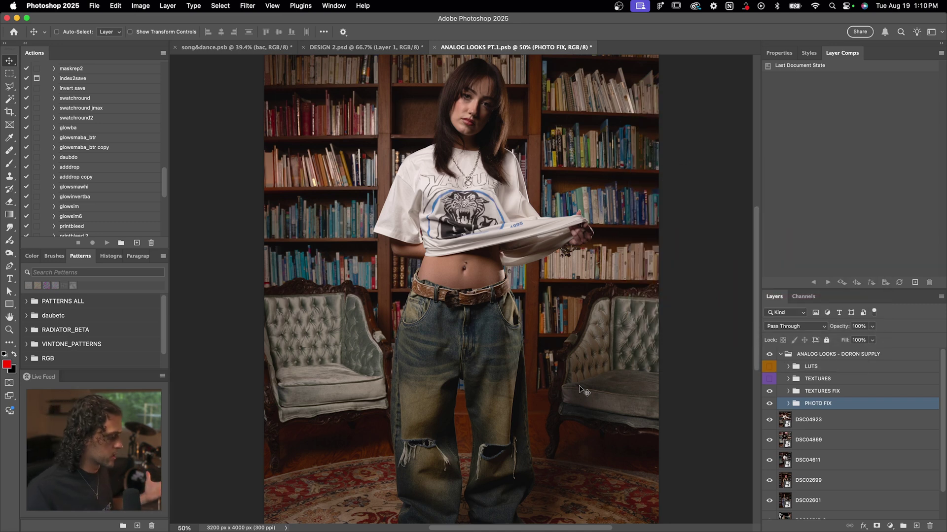
left_click(813, 419)
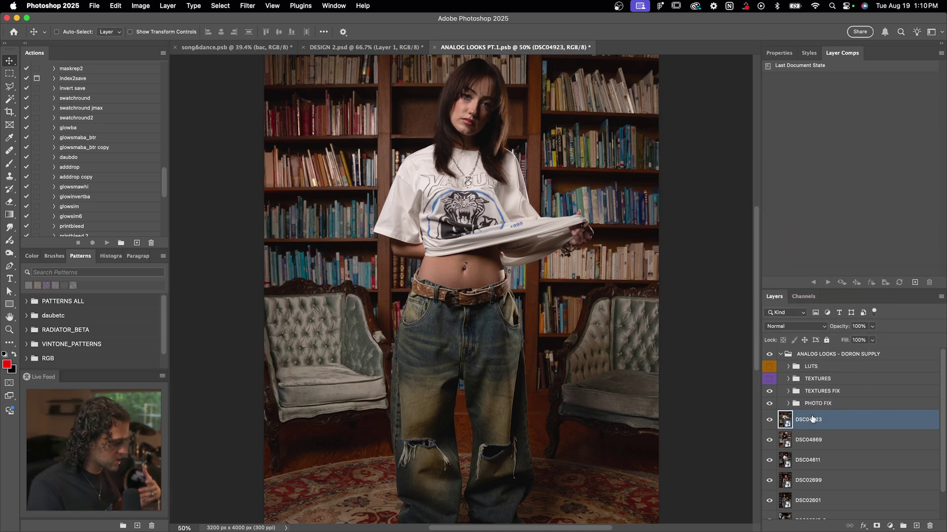
scroll(813, 419, "down", 2)
left_click(812, 413)
left_click(812, 429)
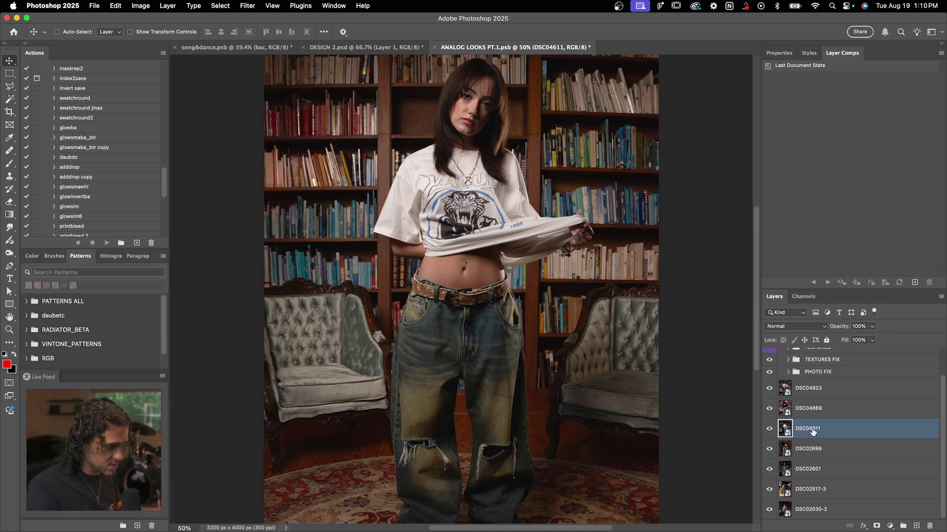
left_click(812, 372)
Make the LUTS and TEXTURES groups visible so they affect the photo.
scroll(809, 389, "up", 5)
left_click(788, 368)
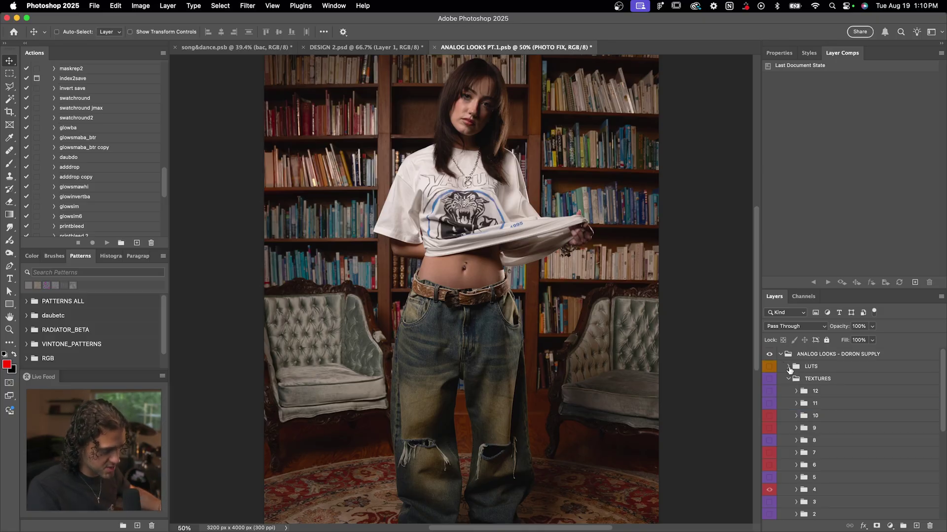
left_click(788, 367)
left_click(788, 367)
left_click(769, 378)
left_click(769, 367)
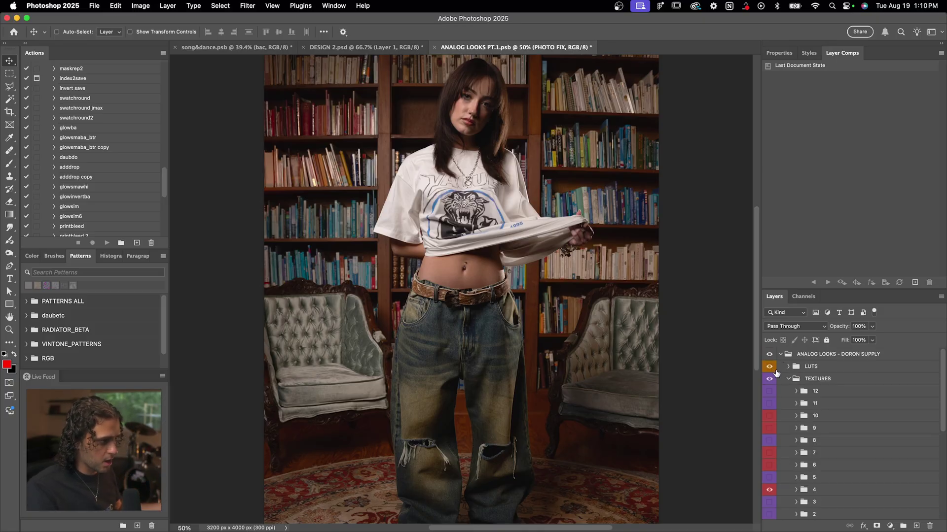
left_click(788, 379)
left_click(788, 379)
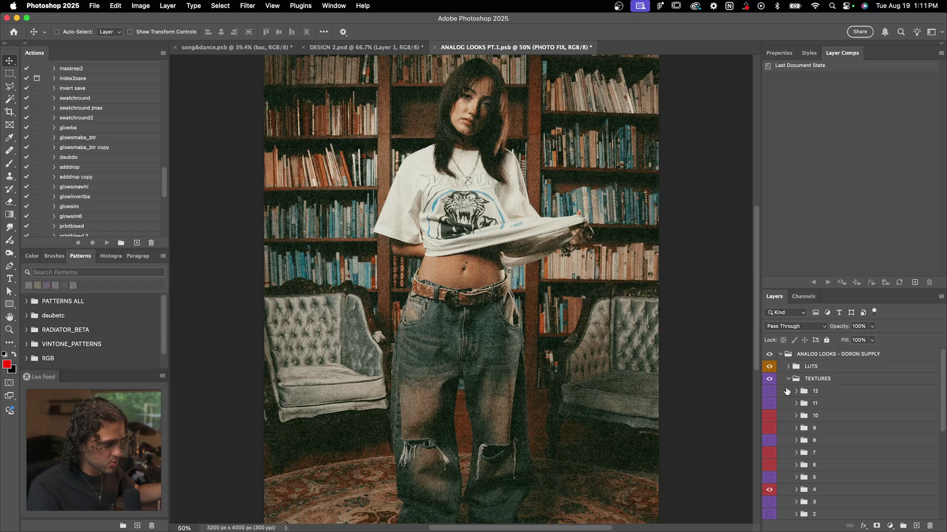
Inside TEXTURES, hide texture layer 4 and show and select texture layer 6.
scroll(782, 400, "down", 3)
left_click(769, 453)
left_click(769, 428)
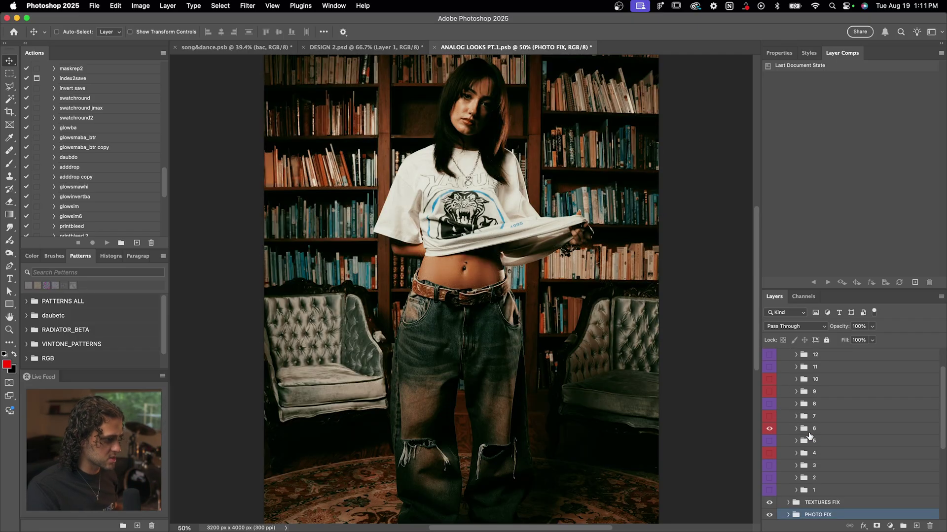
left_click(811, 428)
Inspect the LUTS group, select LUT layer 12, then select the LUTS group.
scroll(770, 395, "up", 3)
left_click(787, 381)
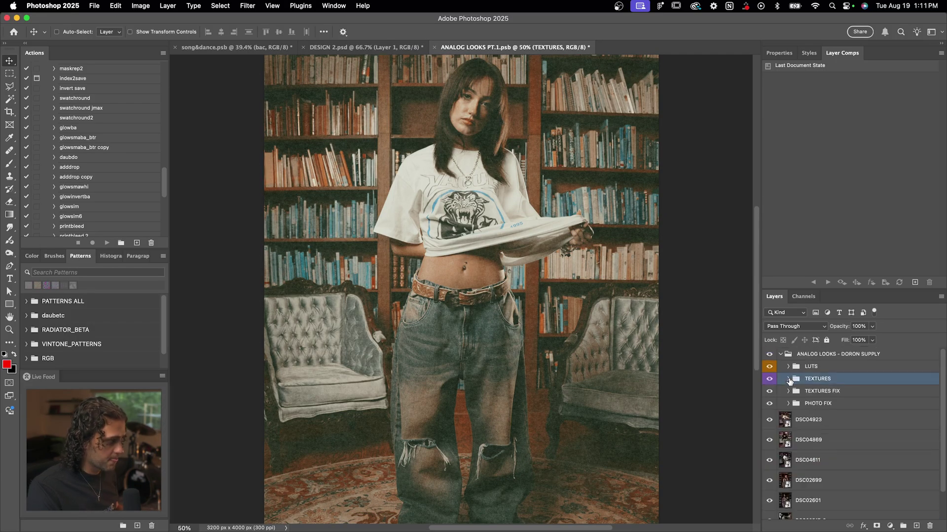
left_click(788, 368)
scroll(799, 394, "down", 1)
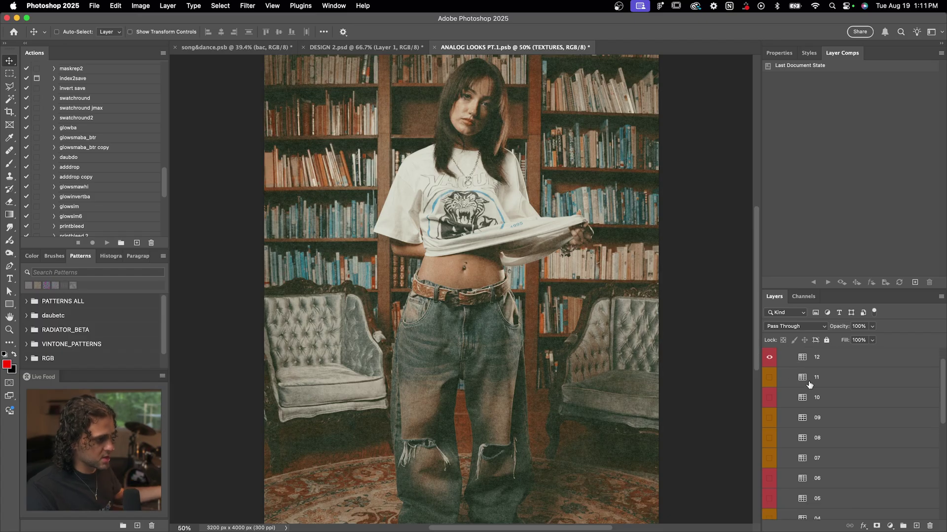
left_click(827, 364)
scroll(828, 371, "up", 1)
left_click(788, 367)
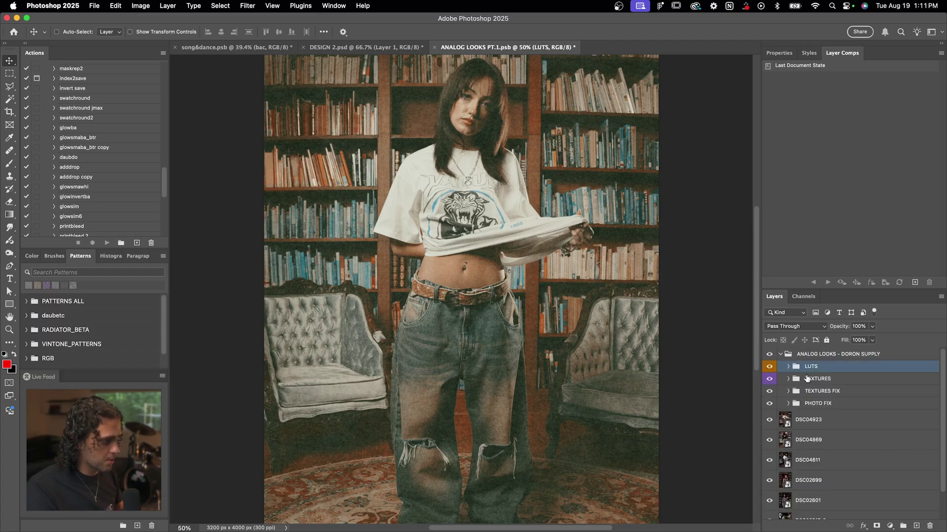
left_click(806, 379)
left_click(813, 370)
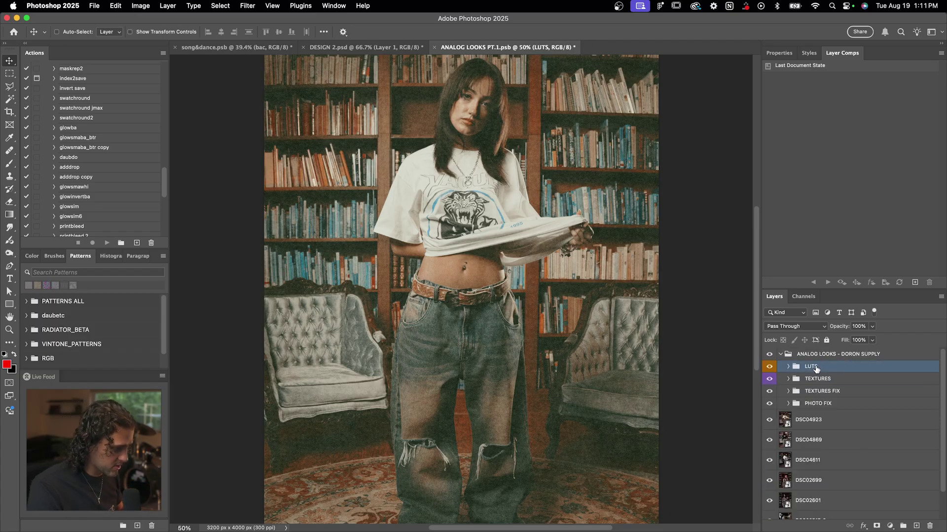
left_click(810, 437)
scroll(793, 434, "down", 2)
left_click(769, 389)
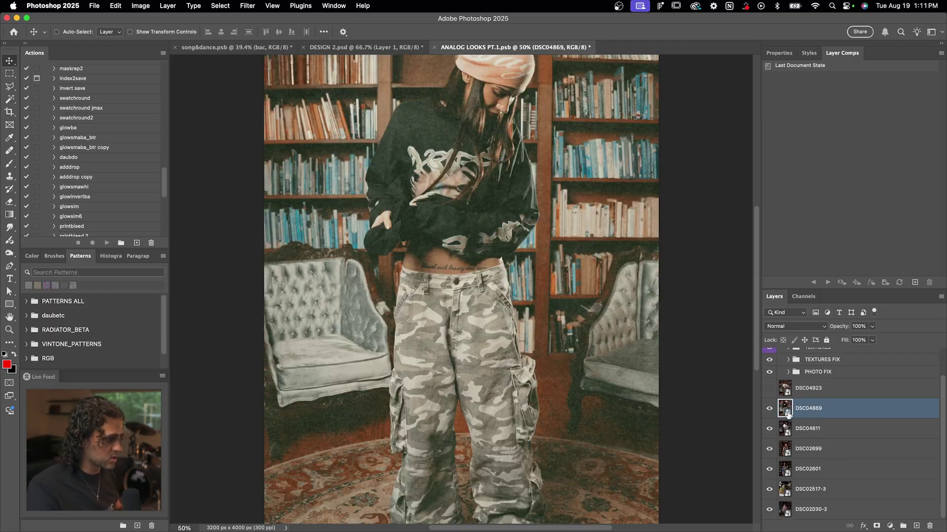
left_click(770, 409)
key("alt+]")
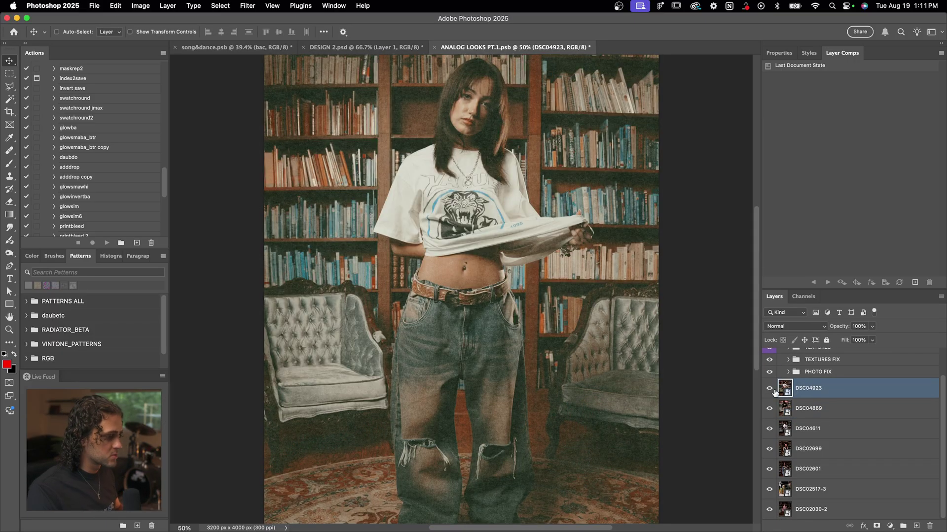
left_click(770, 409)
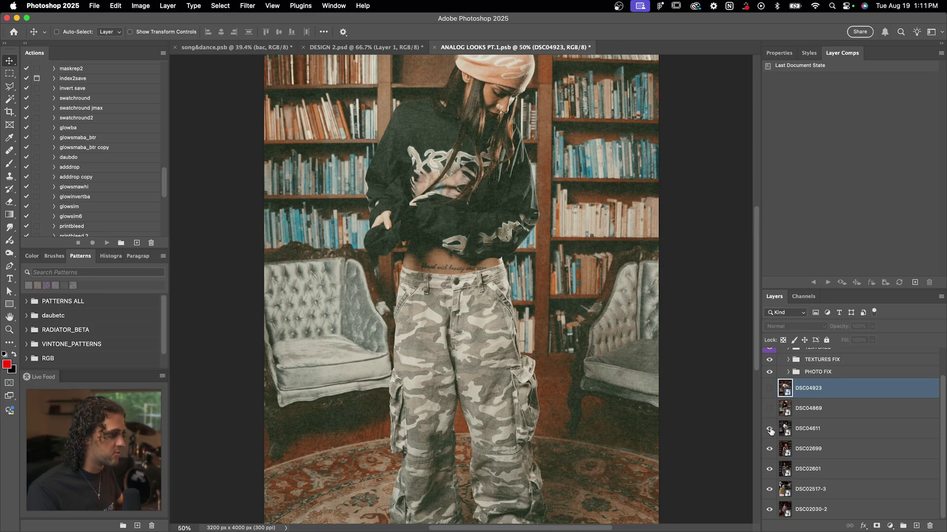
left_click(770, 428)
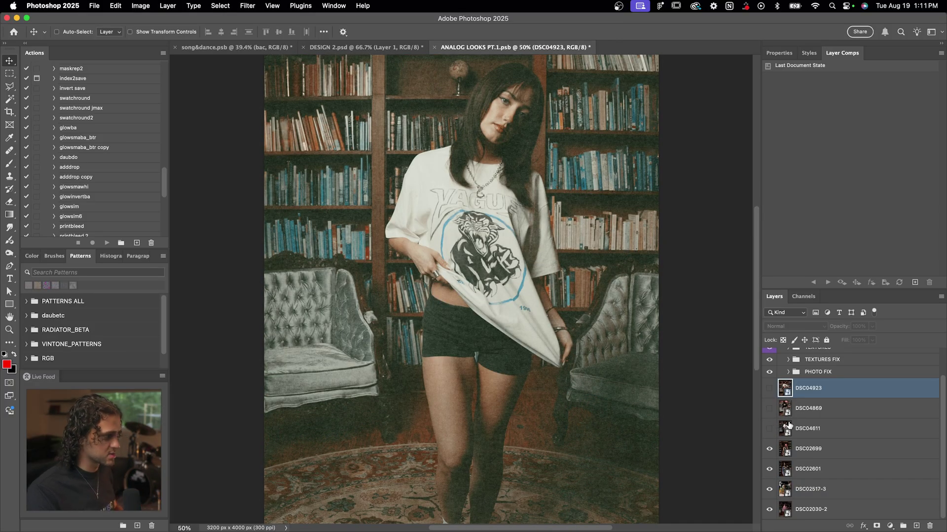
scroll(789, 410, "up", 2)
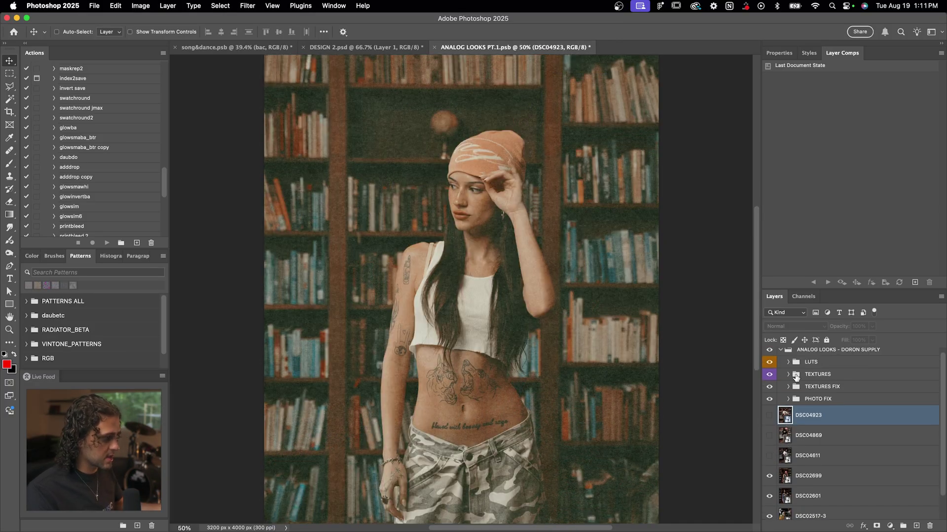
scroll(796, 378, "up", 1)
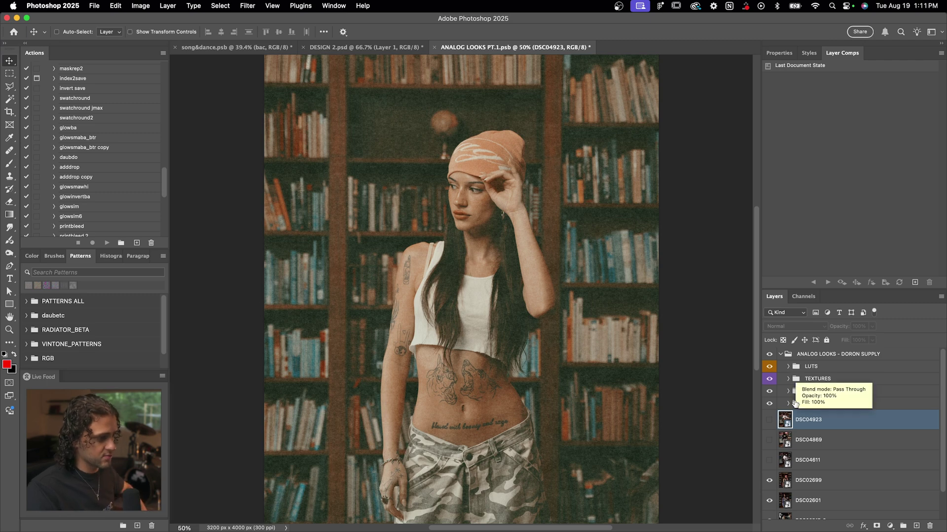
left_click(811, 353)
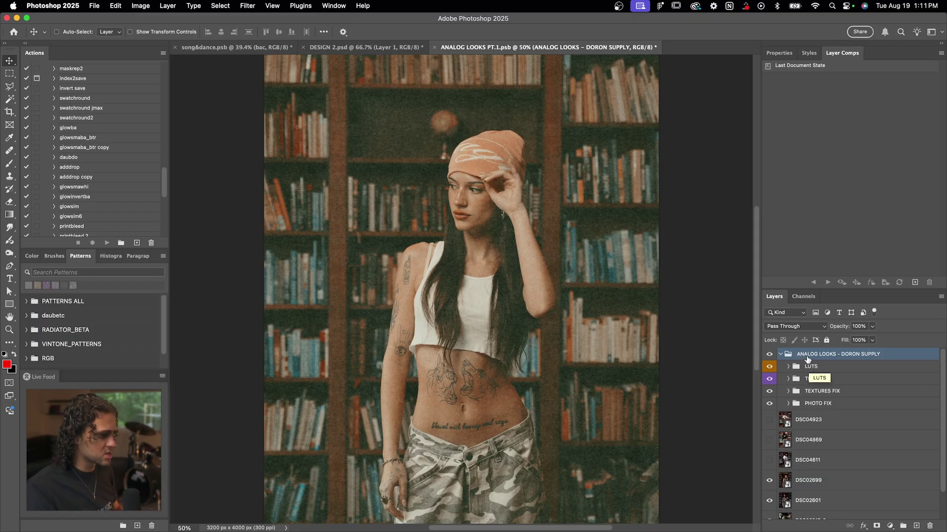
left_click(770, 422)
left_click(808, 419)
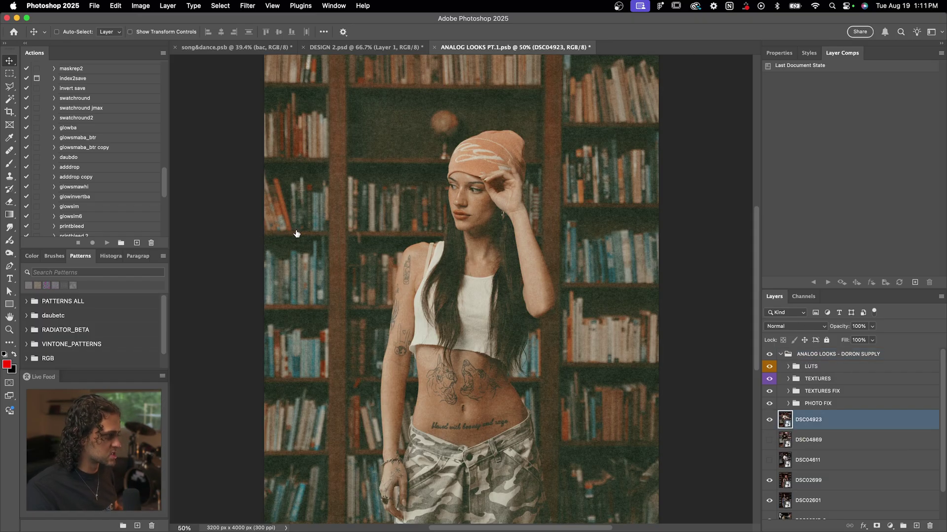
left_click(94, 6)
left_click(546, 317)
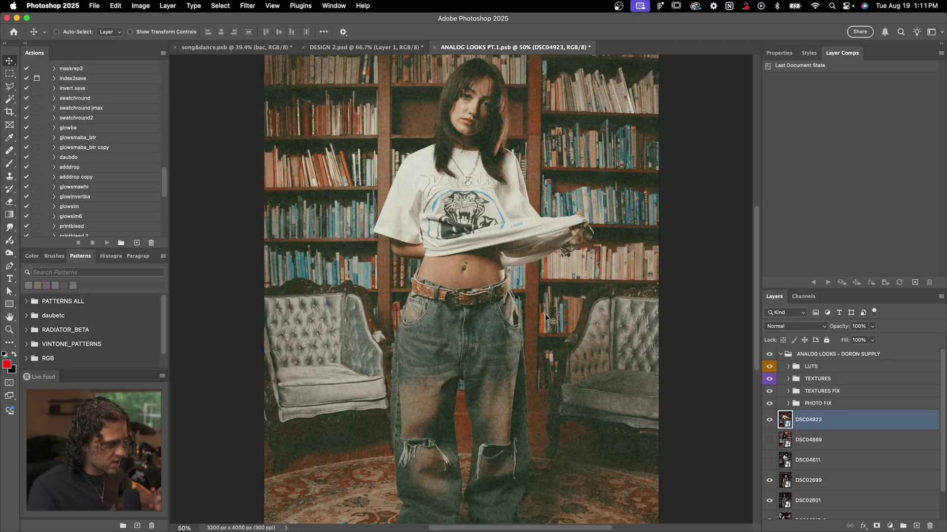
scroll(851, 461, "down", 2)
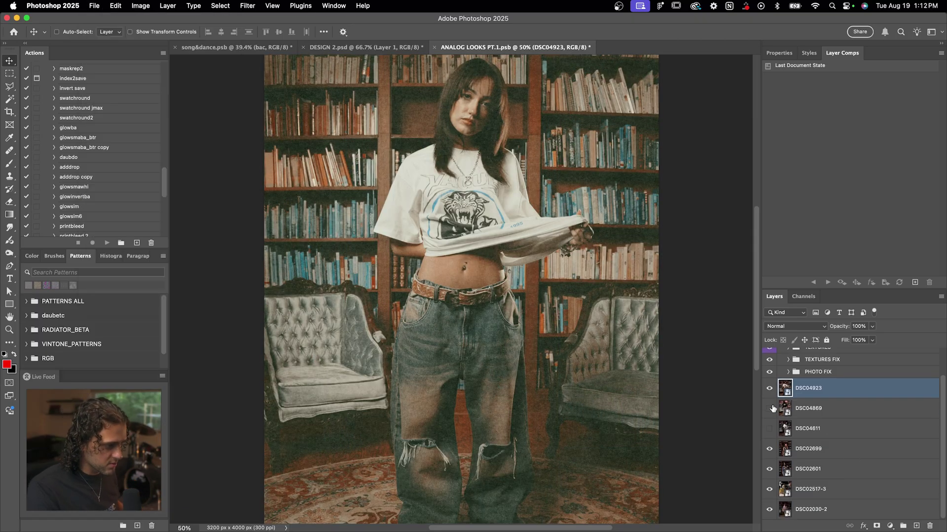
scroll(791, 389, "up", 2)
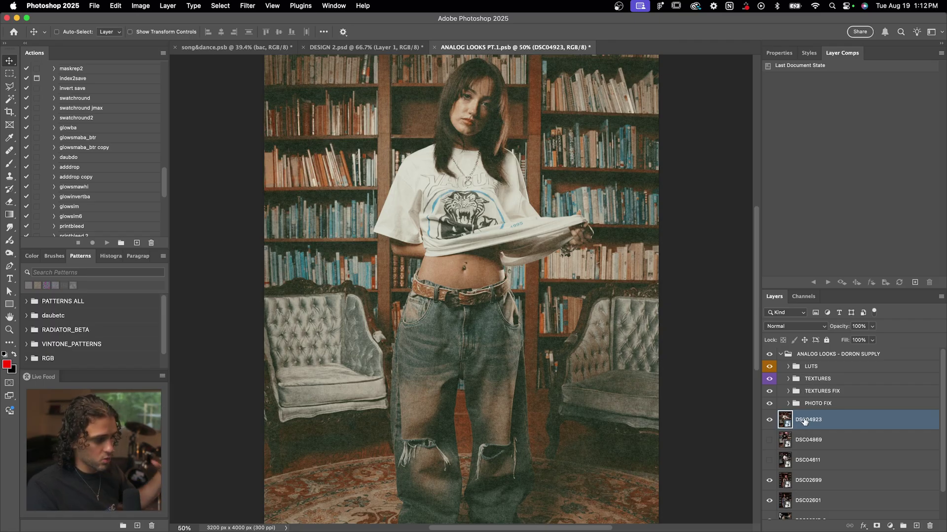
left_click(806, 378)
left_click(770, 440)
left_click(769, 460)
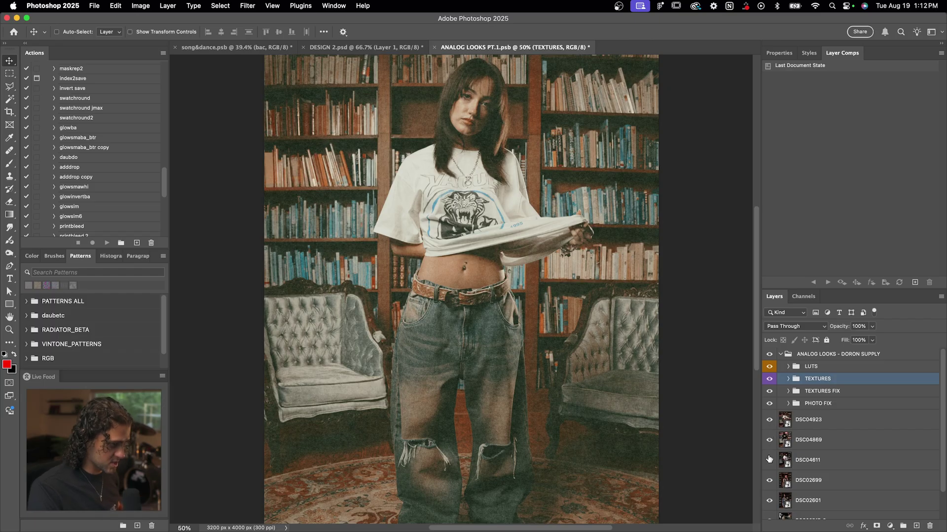
left_click(808, 424)
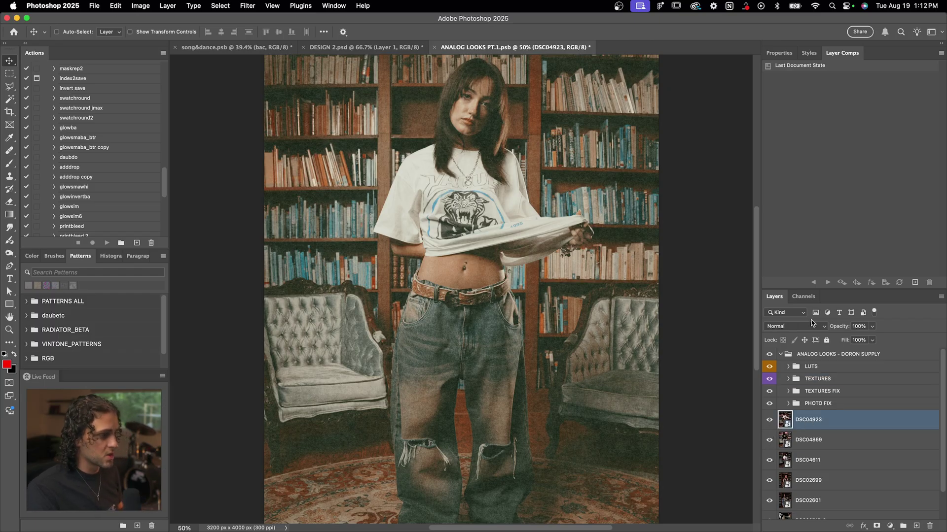
Save Layer Comp 1 for the jeans photo, then hide DSC04923 to show DSC04869.
left_click(916, 283)
left_click(623, 140)
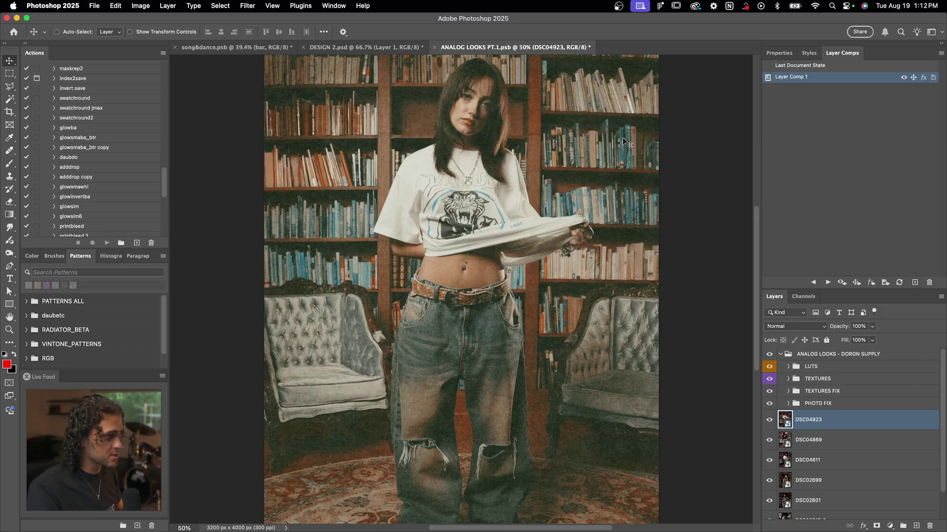
scroll(822, 432, "down", 2)
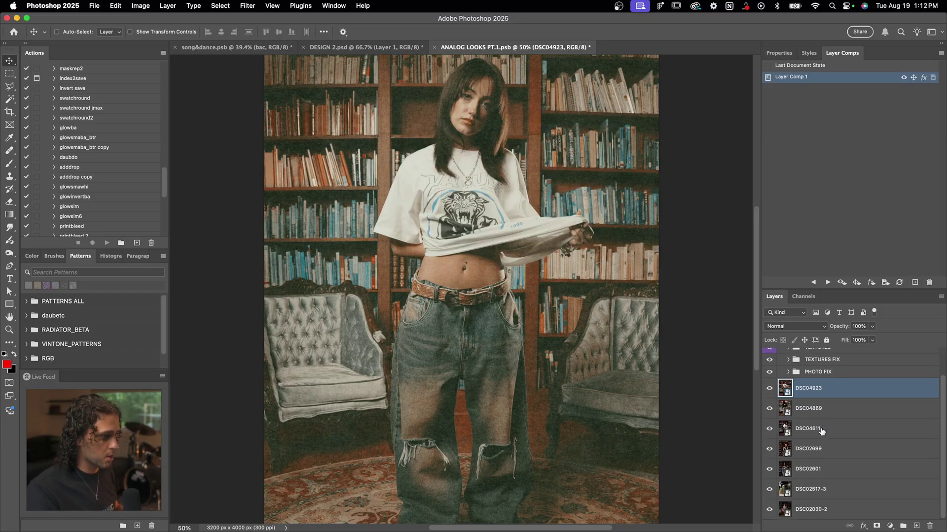
left_click(771, 389)
left_click(808, 408)
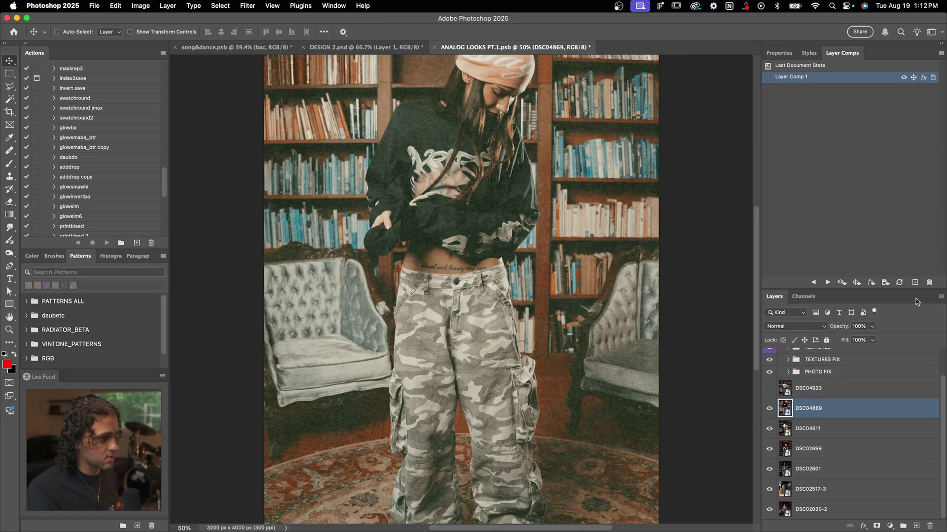
Save Layer Comp 2 for the camo photo, then hide it and select DSC04611.
left_click(914, 283)
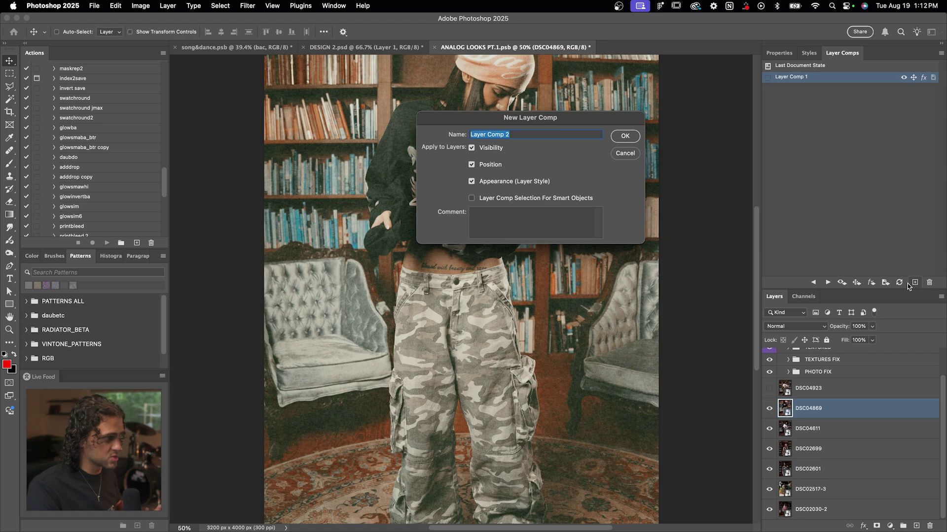
left_click(623, 140)
left_click(769, 409)
left_click(790, 428)
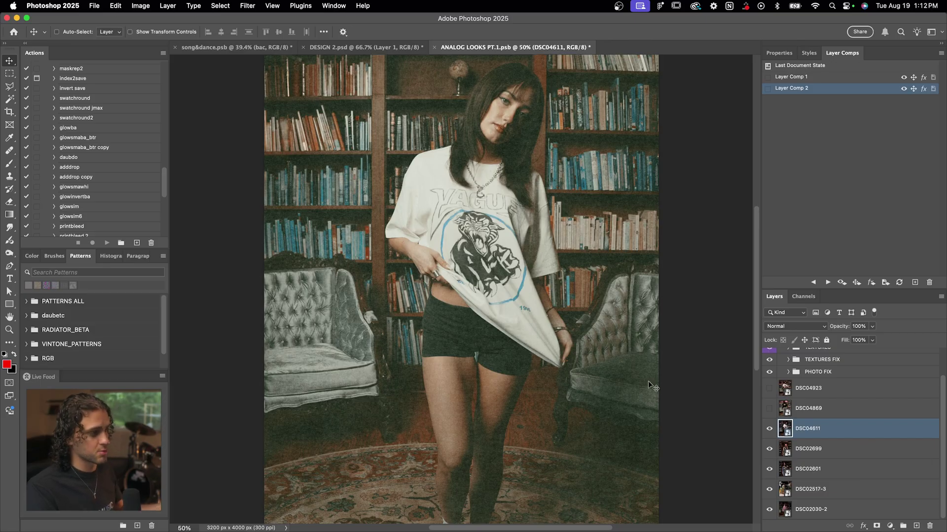
Play the 'layercomp per layer' action once, adding Layer Comp 3 and revealing DSC02699.
scroll(102, 213, "down", 5)
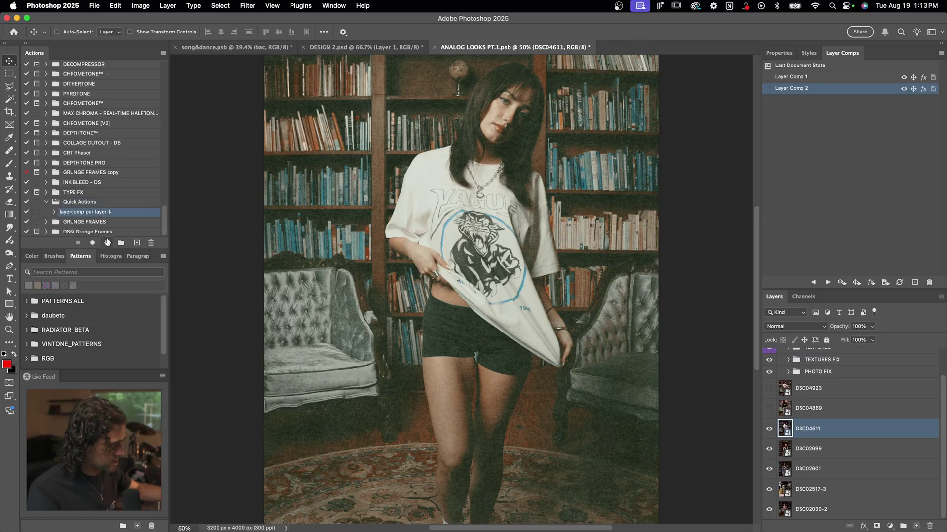
left_click(107, 243)
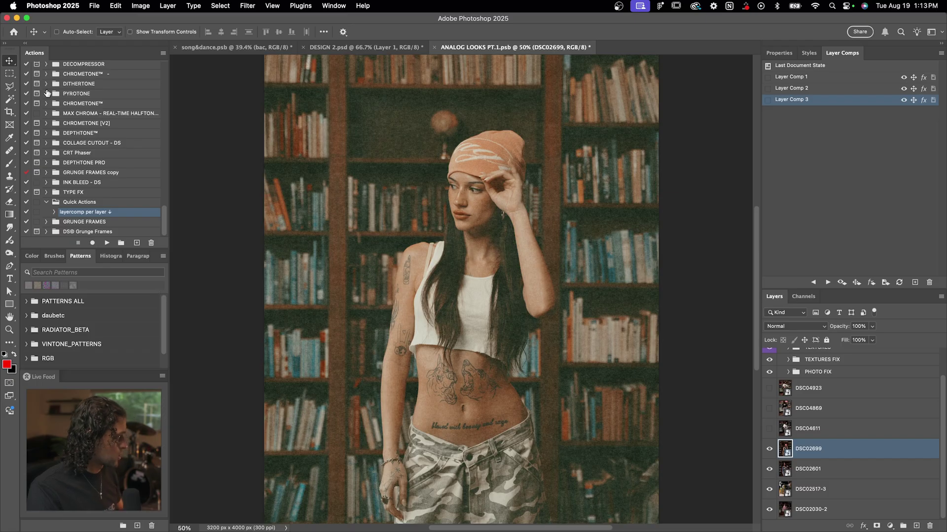
left_click(333, 5)
left_click(339, 3)
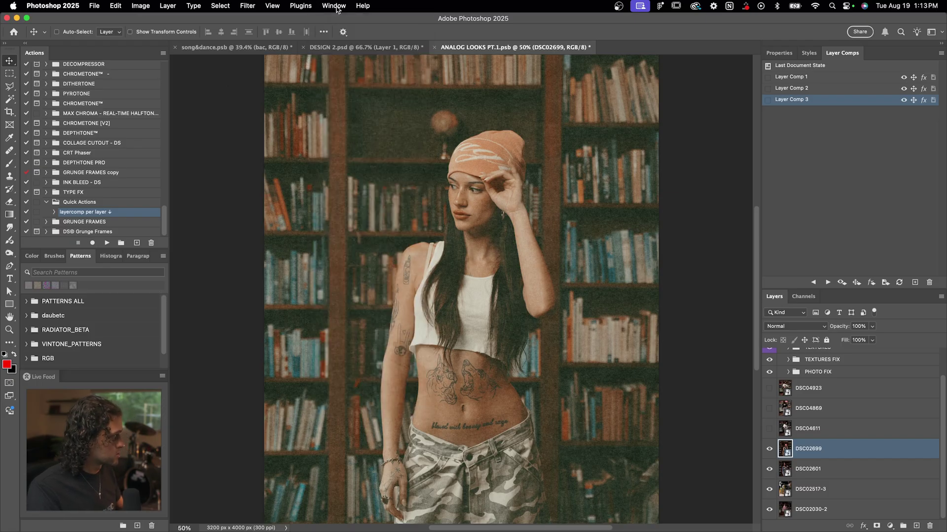
Create a new action named 'layercomp per layer tut' and start recording.
left_click(137, 243)
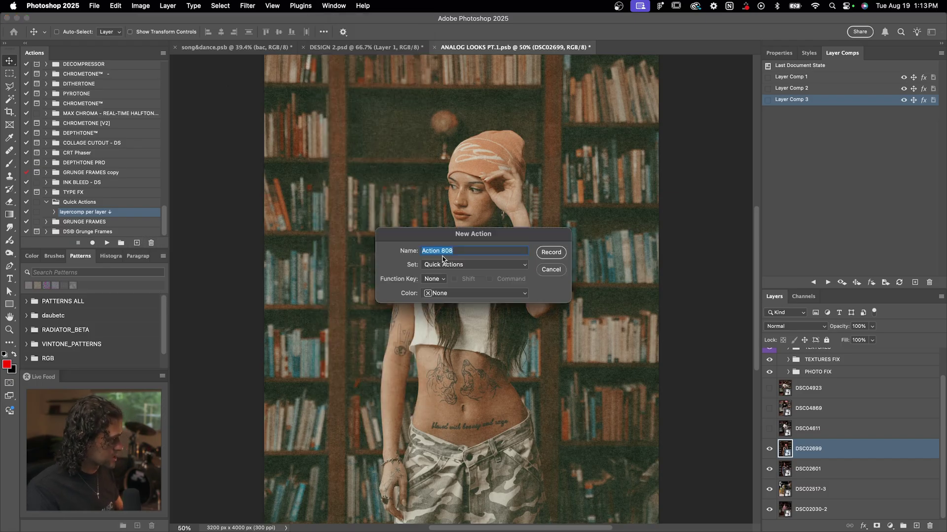
type("layercomp per")
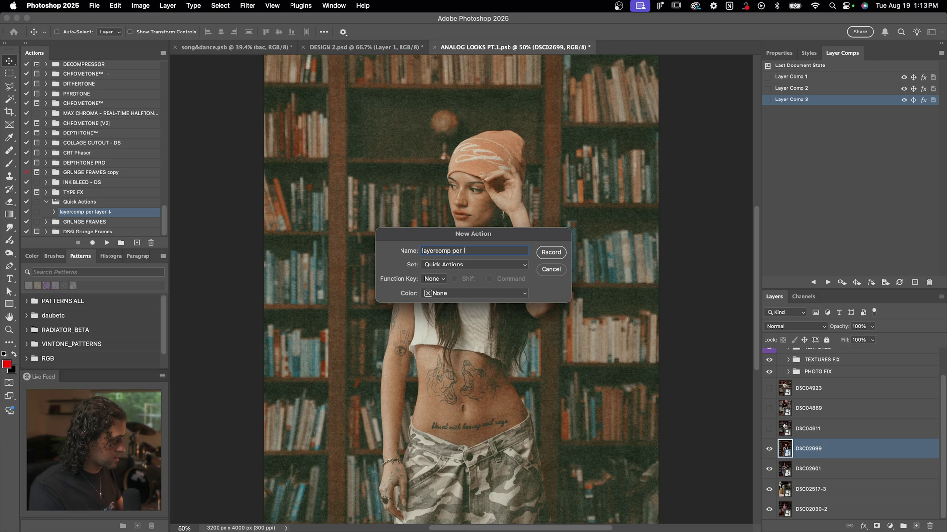
type(" lauyer")
key("BackSpace")
key("BackSpace")
key("BackSpace")
key("BackSpace")
type("yer tut")
left_click(550, 252)
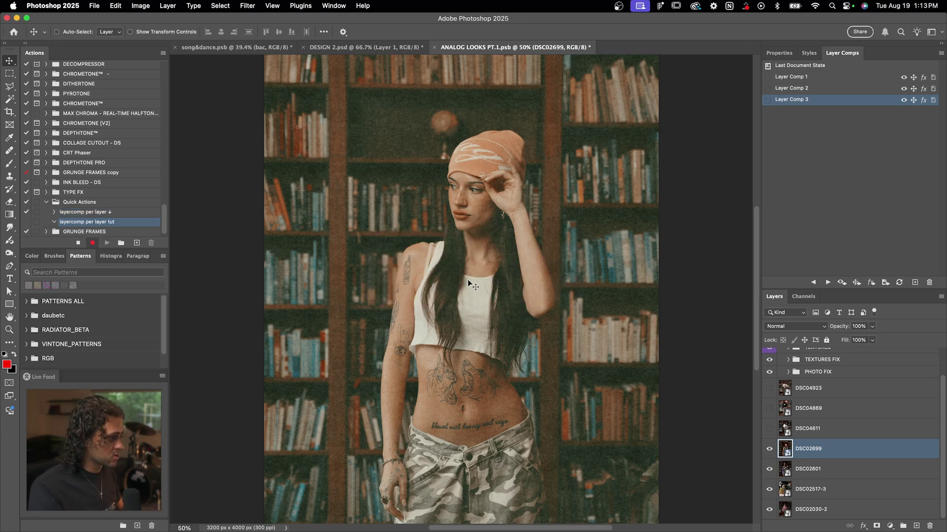
Record saving Layer Comp 4, hiding DSC02699 and selecting the layer below, then stop recording.
left_click(914, 283)
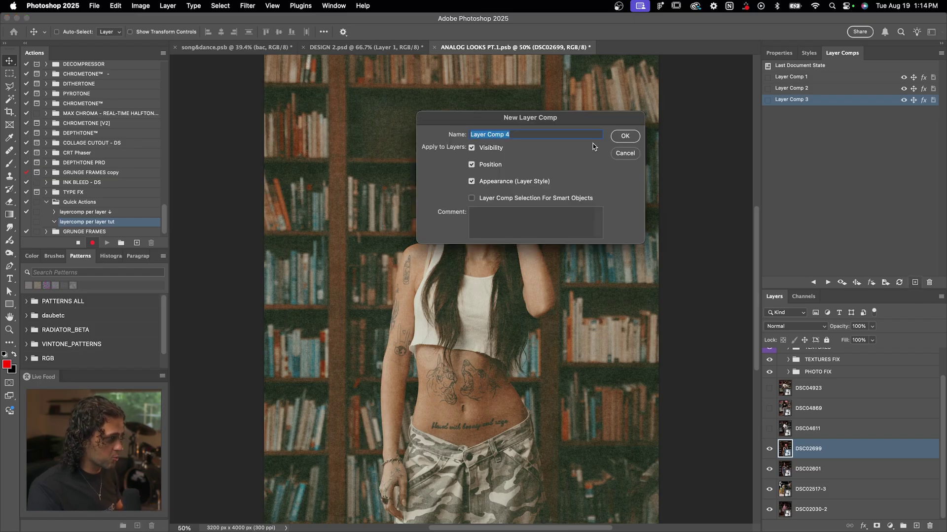
left_click(624, 137)
scroll(160, 208, "down", 2)
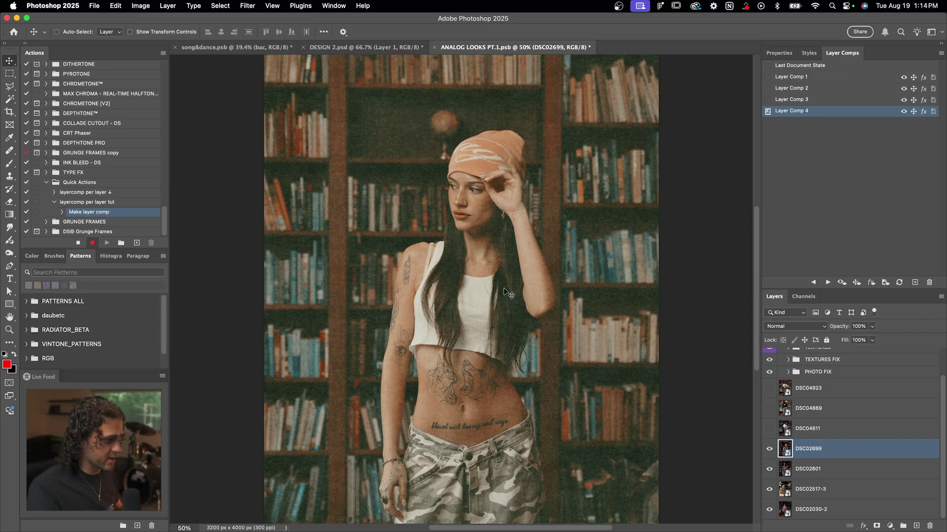
left_click(770, 450)
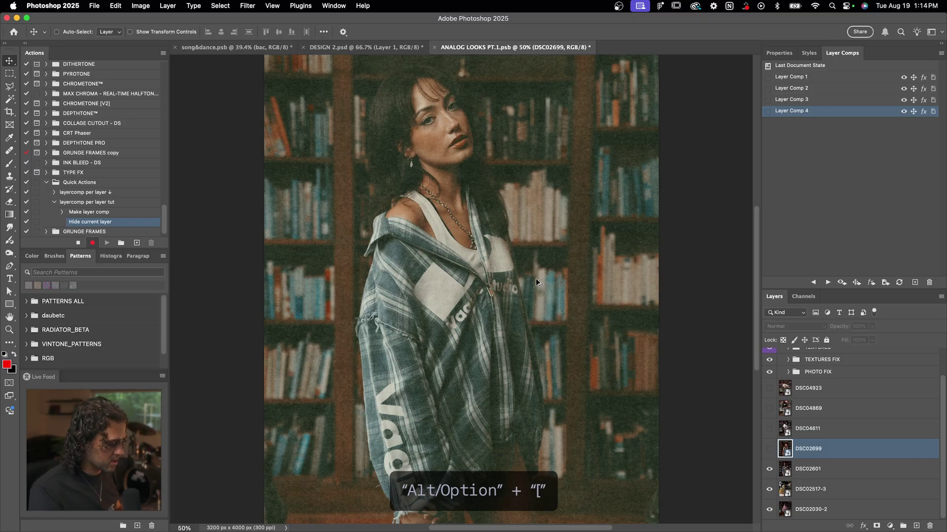
key("alt+bracketleft")
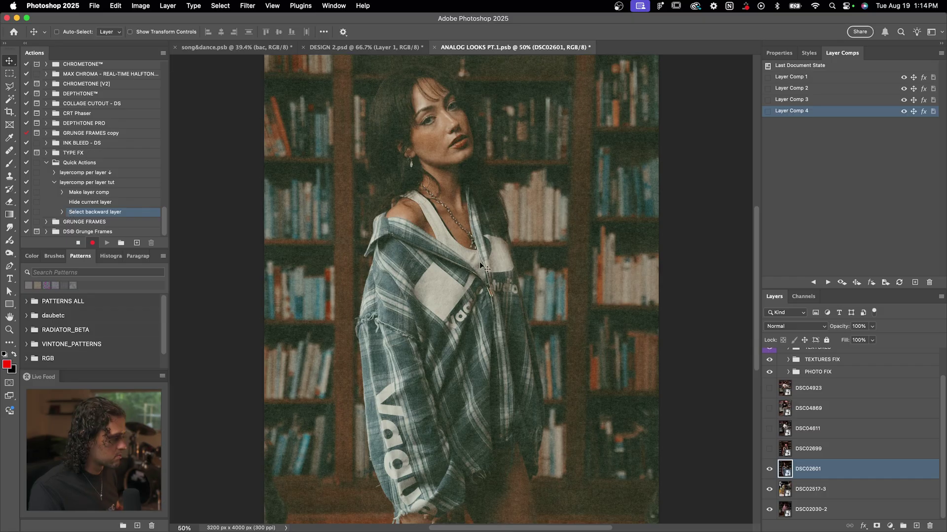
left_click(817, 489)
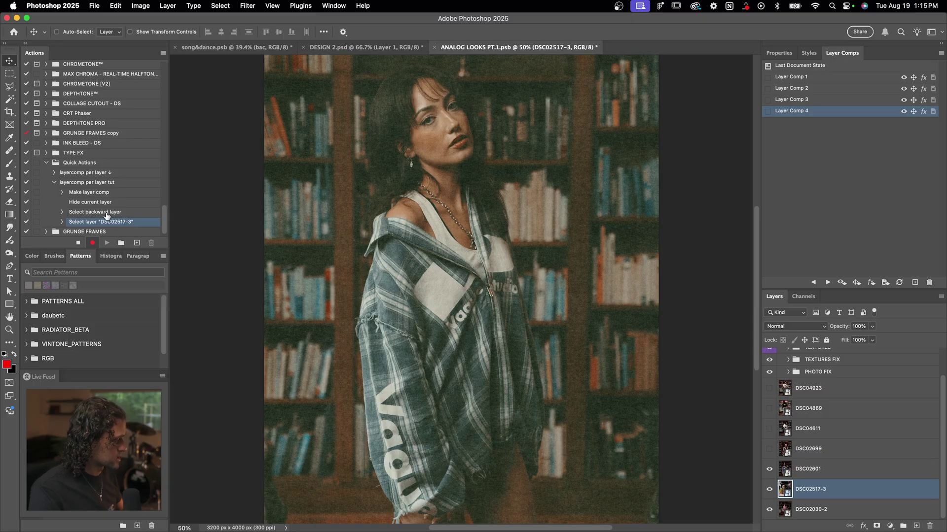
key("Delete")
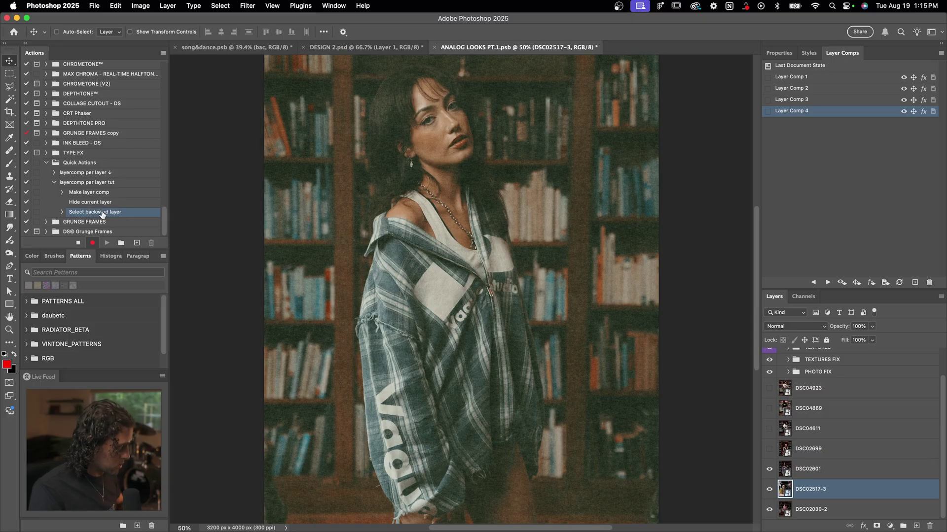
left_click(79, 243)
left_click(71, 182)
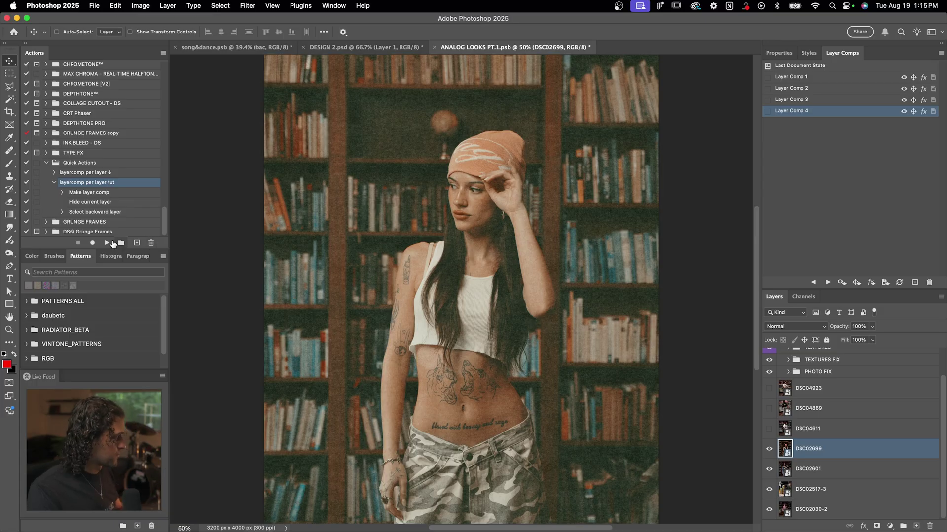
Play the recorded action three times to add Layer Comps 5 to 7.
left_click(107, 243)
left_click(107, 243)
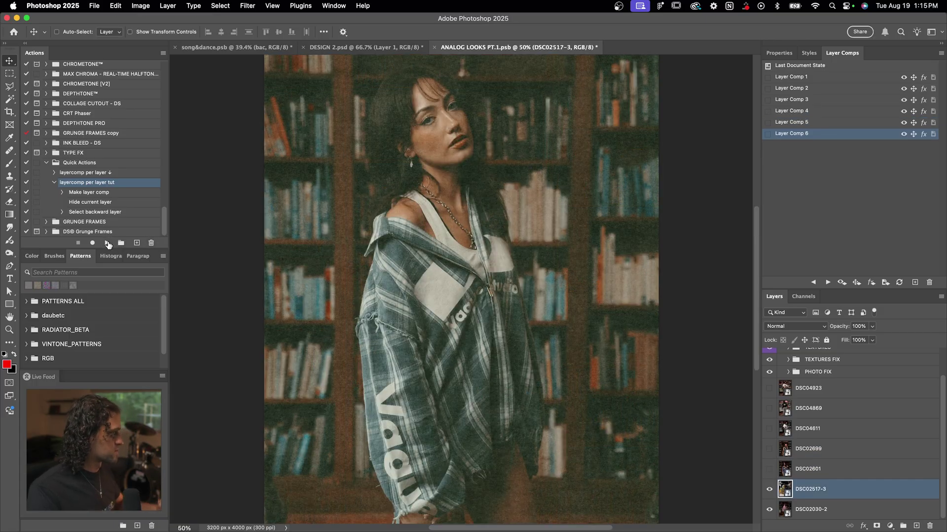
left_click(107, 243)
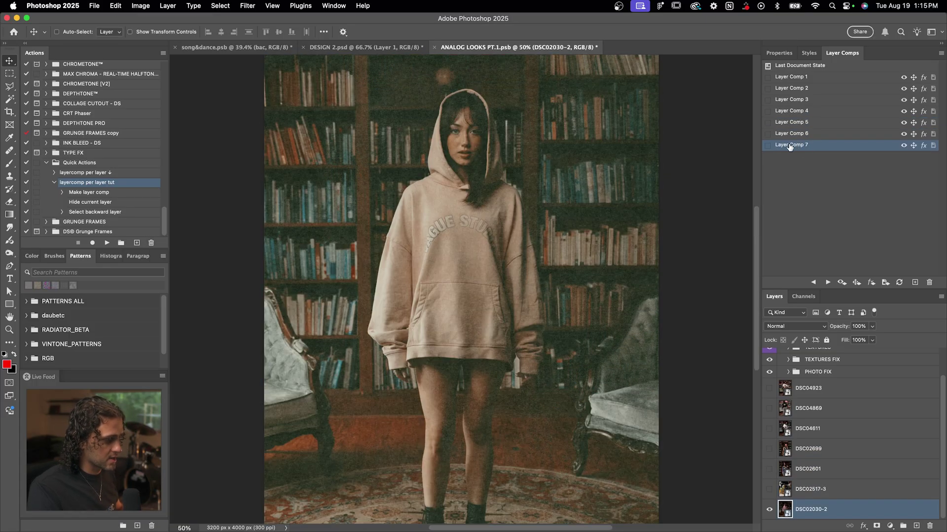
Preview Layer Comps 1 through 4, ending on the beanie photo.
scroll(844, 417, "up", 2)
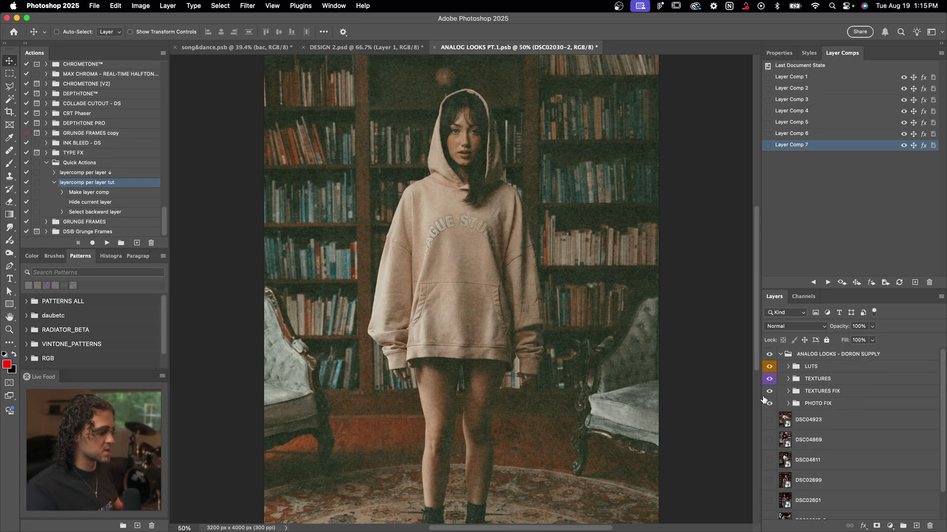
left_click(767, 77)
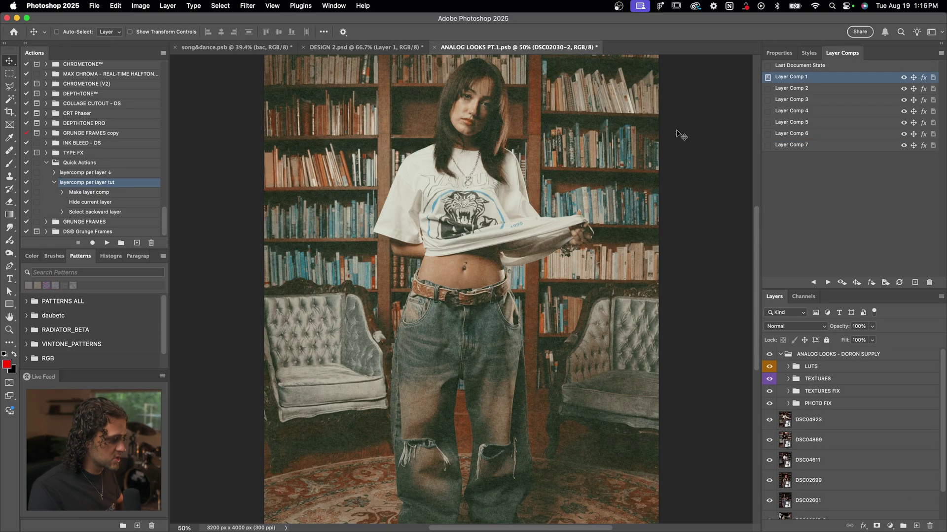
left_click(767, 90)
left_click(767, 100)
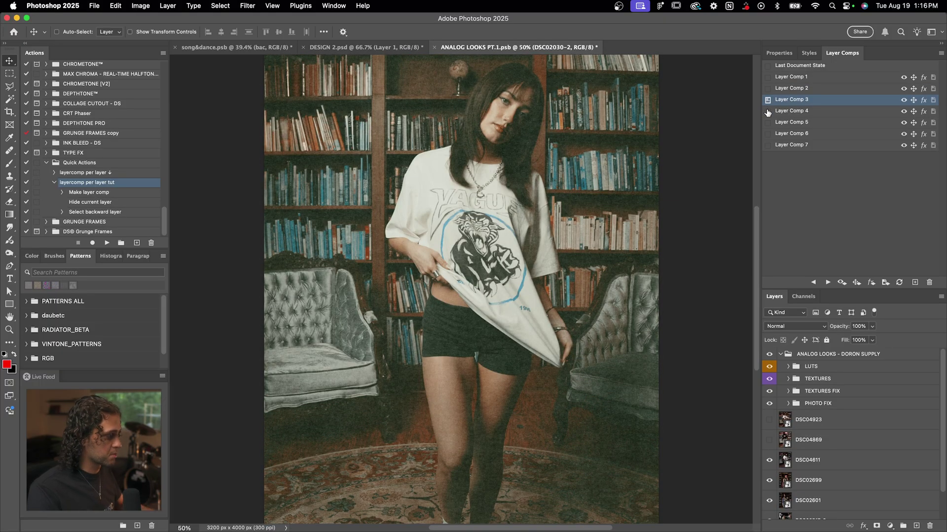
left_click(767, 112)
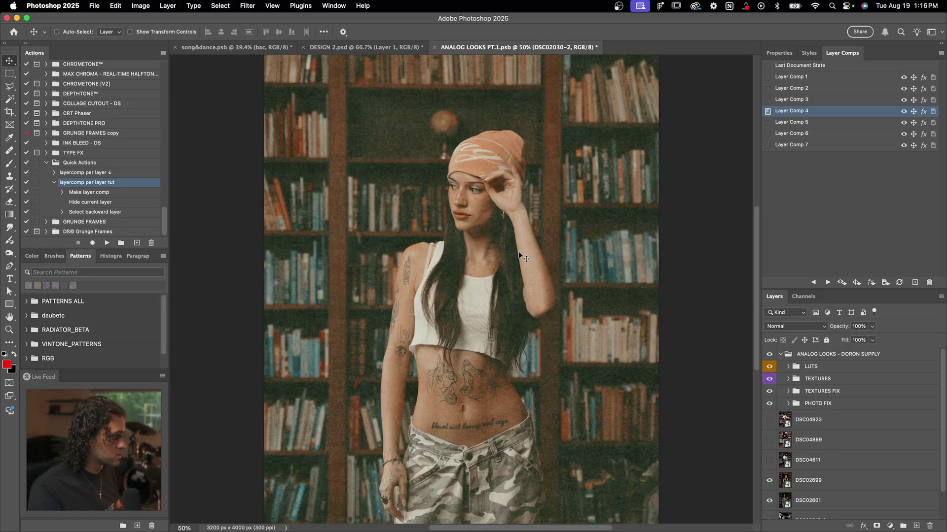
left_click(94, 5)
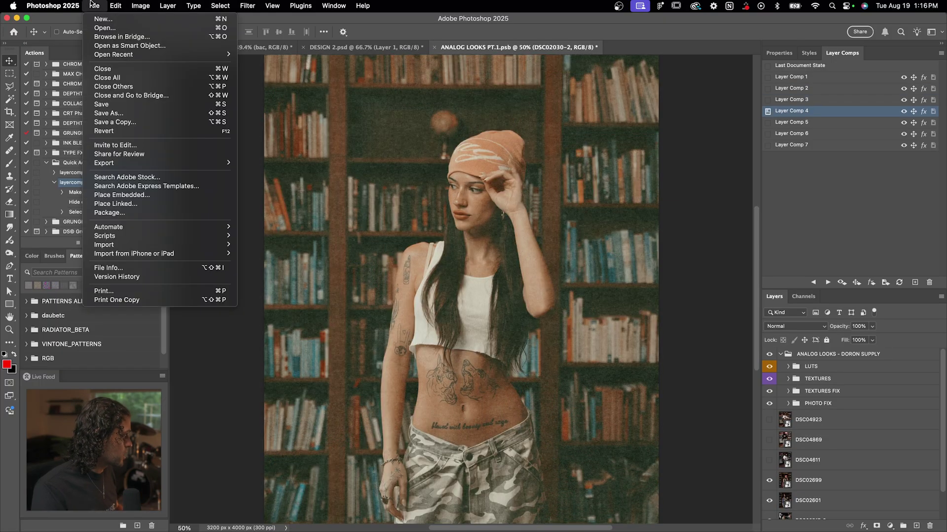
mouse_move(193, 163)
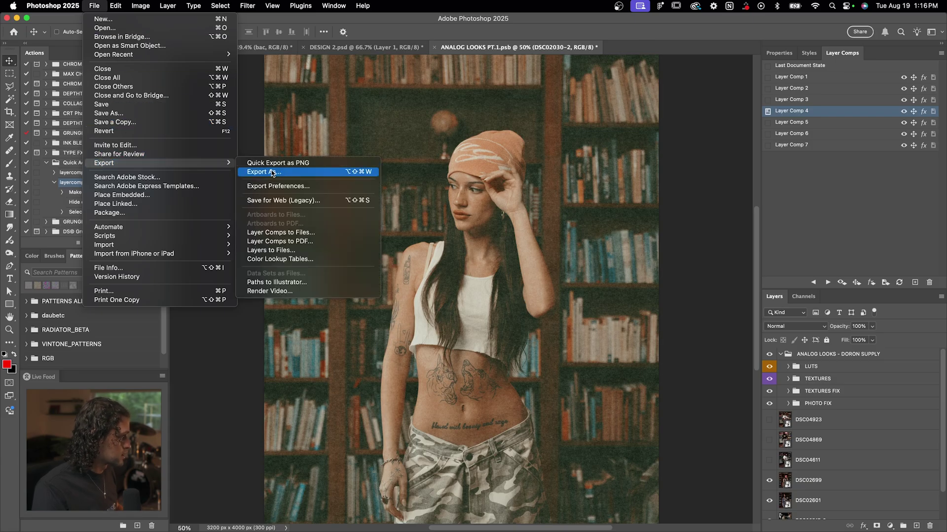
left_click(315, 232)
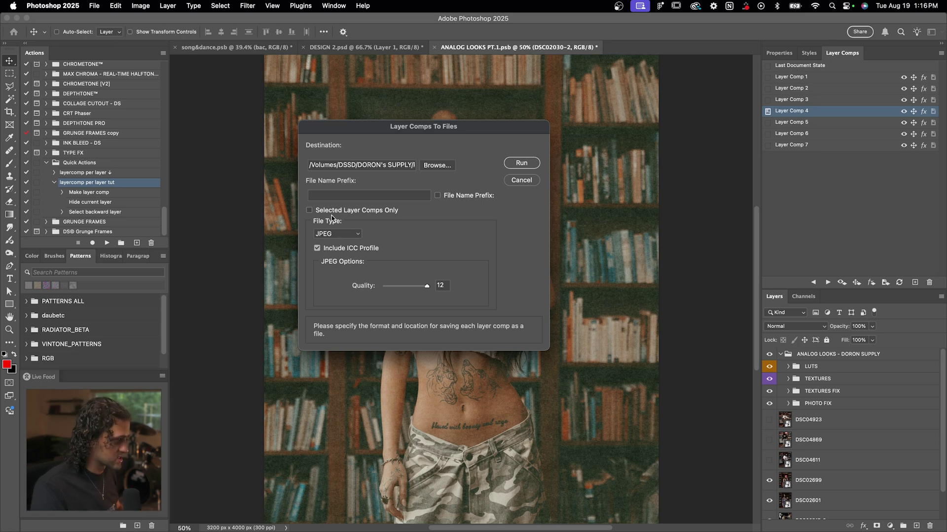
left_click(518, 178)
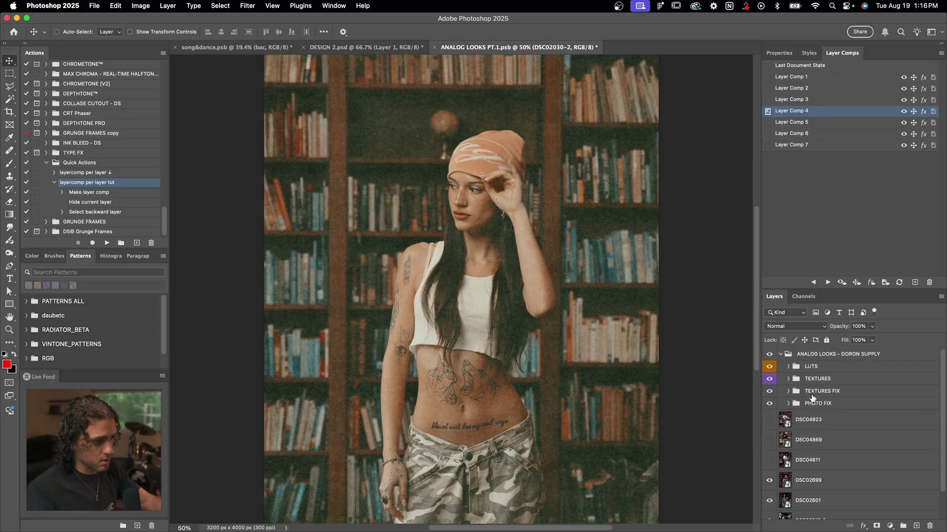
Hide the DSC02601 photo and select the DSC02517-3 cereal photo layer.
left_click(787, 379)
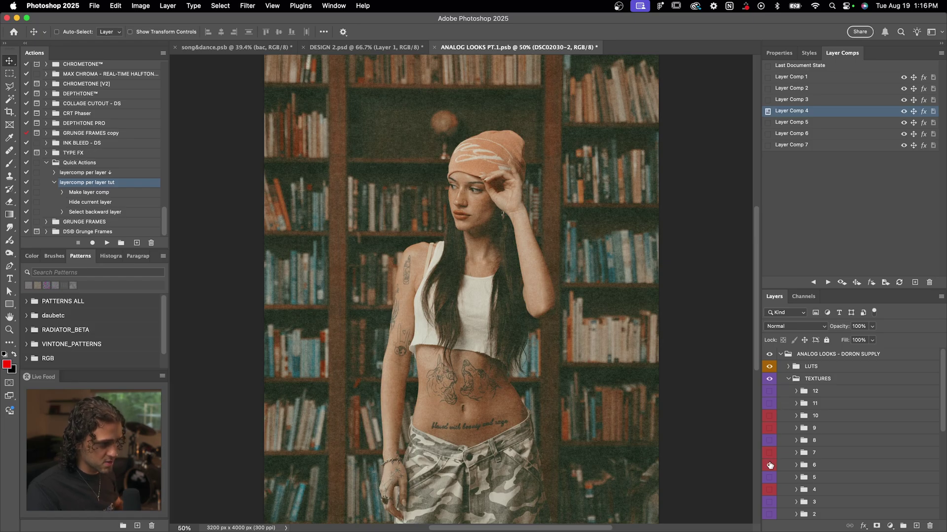
left_click(787, 367)
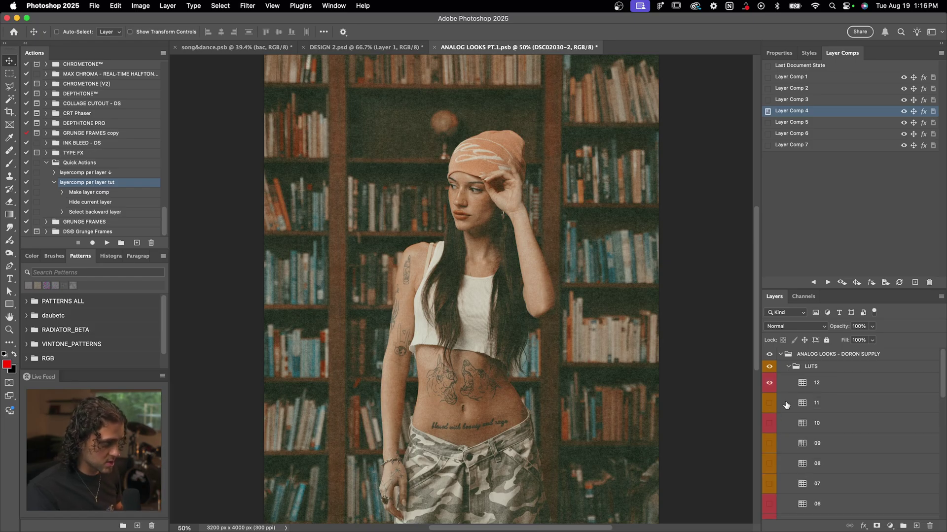
scroll(786, 409, "down", 10)
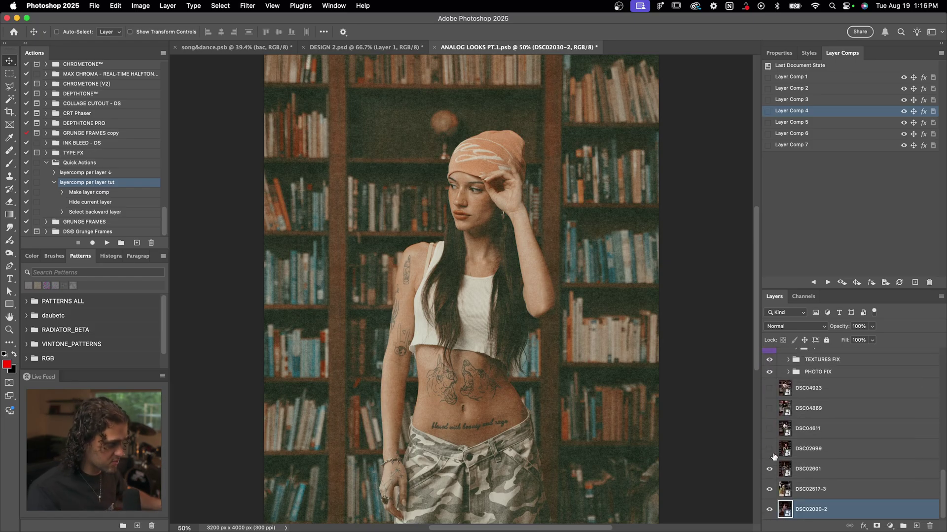
left_click(770, 470)
left_click(793, 485)
scroll(789, 468, "up", 5)
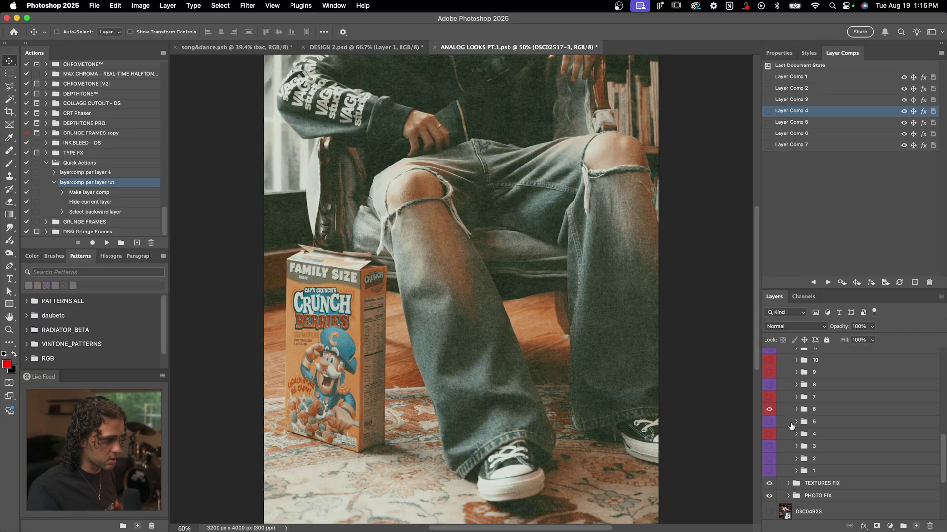
left_click(770, 434)
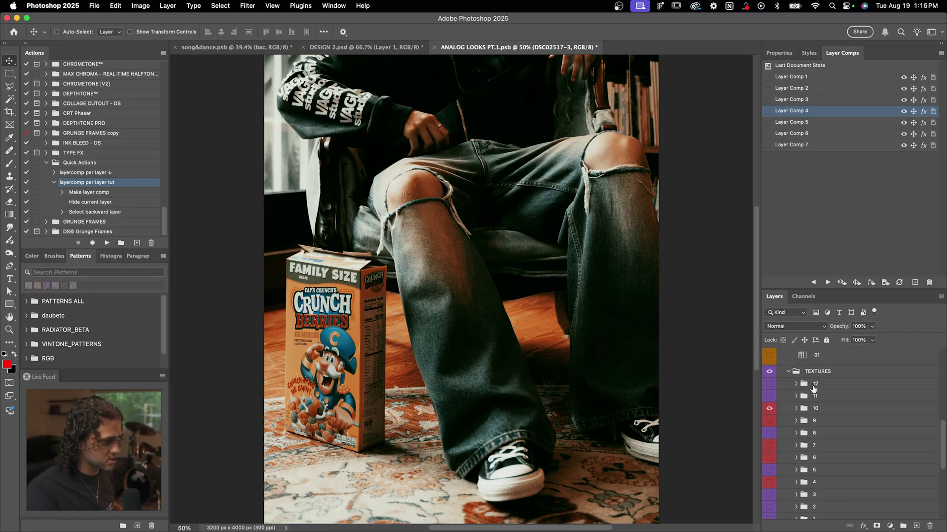
Save the cereal photo's look as Layer Comp 8.
scroll(809, 387, "up", 5)
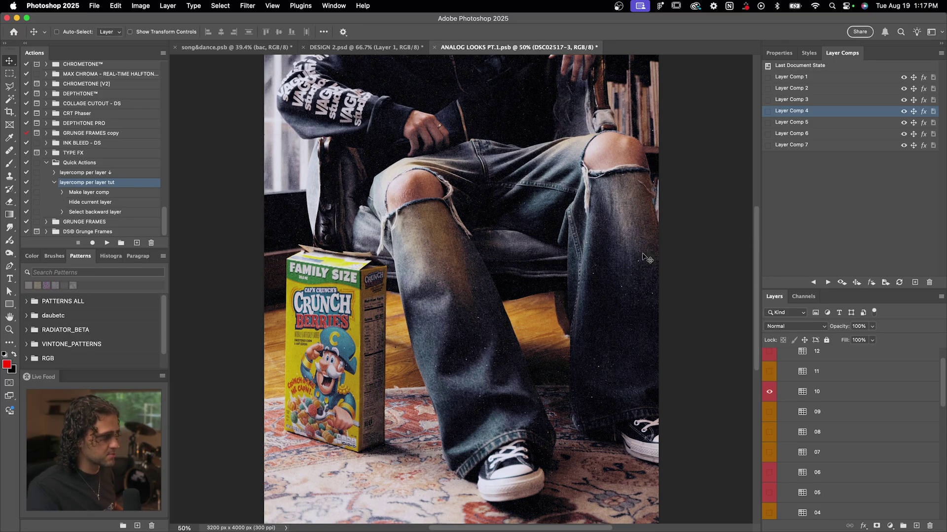
scroll(838, 419, "down", 8)
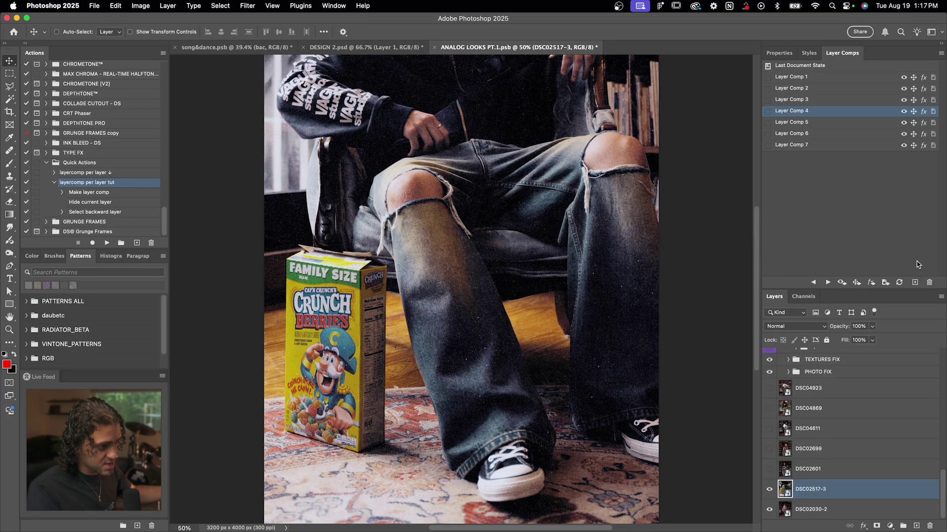
left_click(916, 281)
left_click(626, 136)
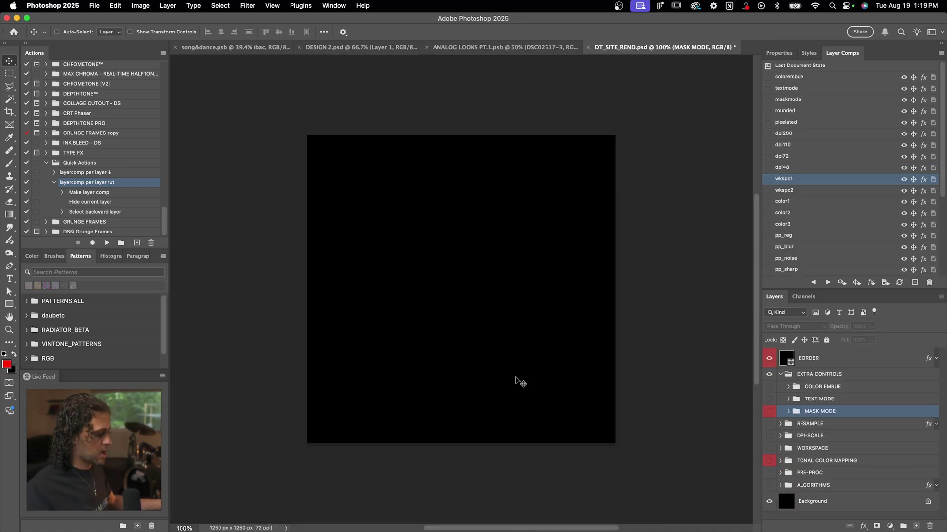
On the DITHERTONE Pro page, cycle examples to CIRCUIT MODULATION and SHARPEN, then return to Photoshop.
key("ctrl+Left")
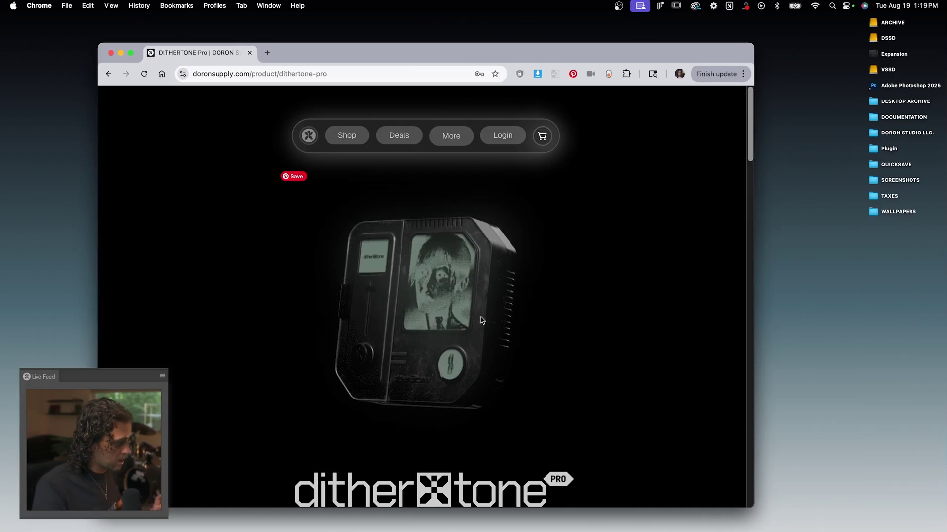
scroll(586, 291, "down", 5)
scroll(594, 335, "down", 4)
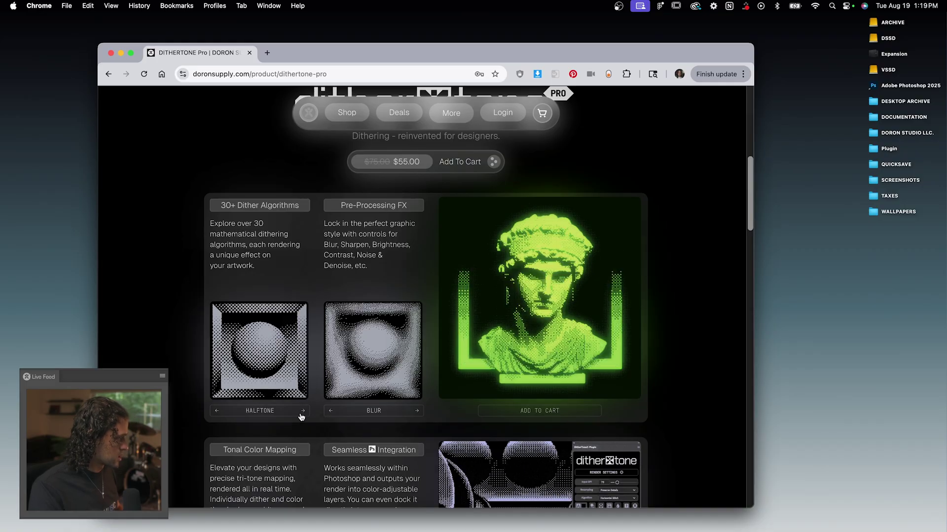
left_click(303, 411)
left_click(303, 411)
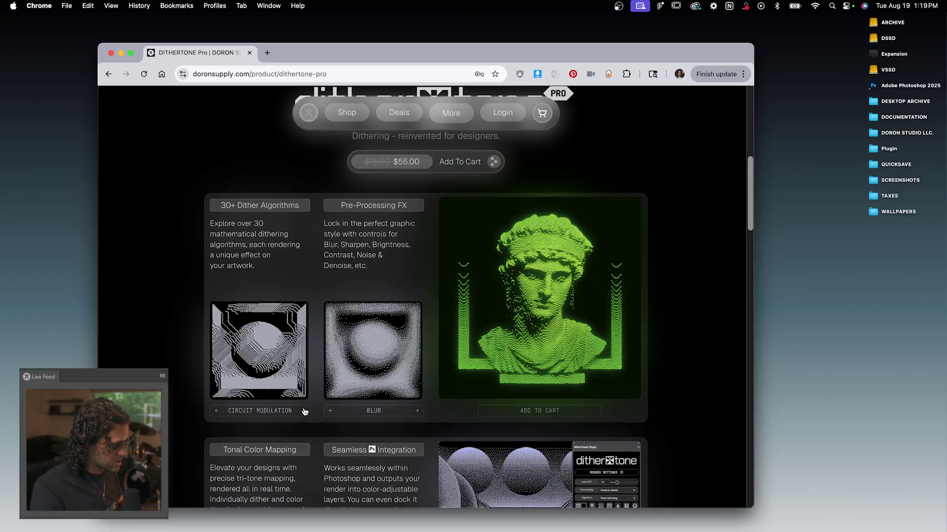
left_click(416, 413)
scroll(416, 416, "down", 5)
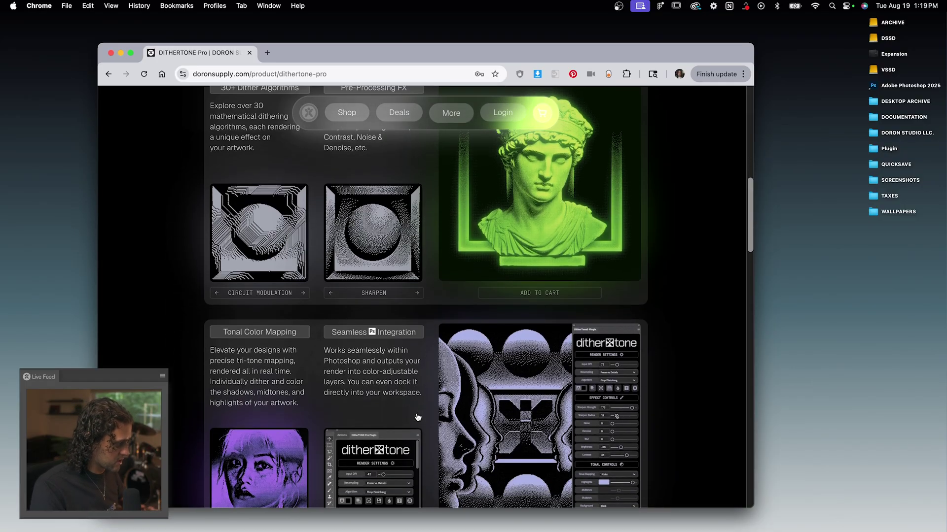
scroll(304, 442, "down", 6)
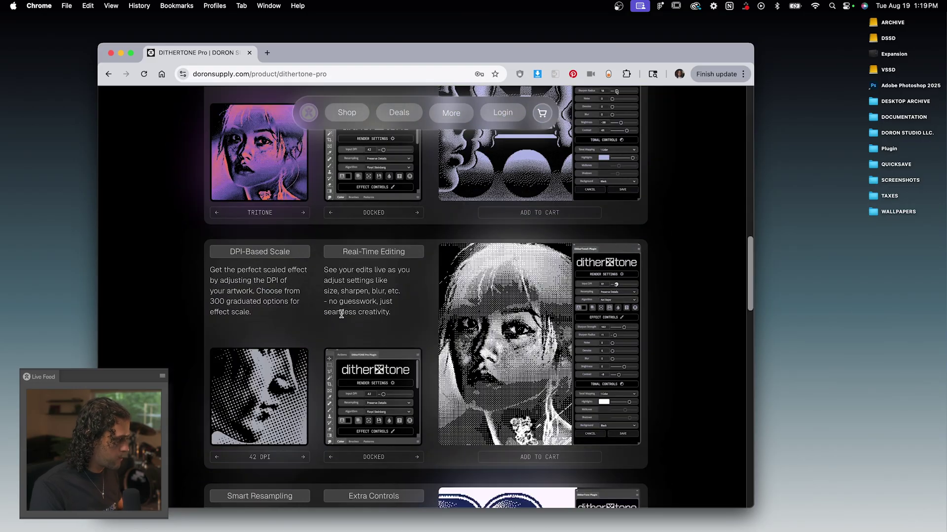
key("super+Tab")
Apply the colorembue, textmode, maskmode and the next two layer comps in turn.
left_click(802, 88)
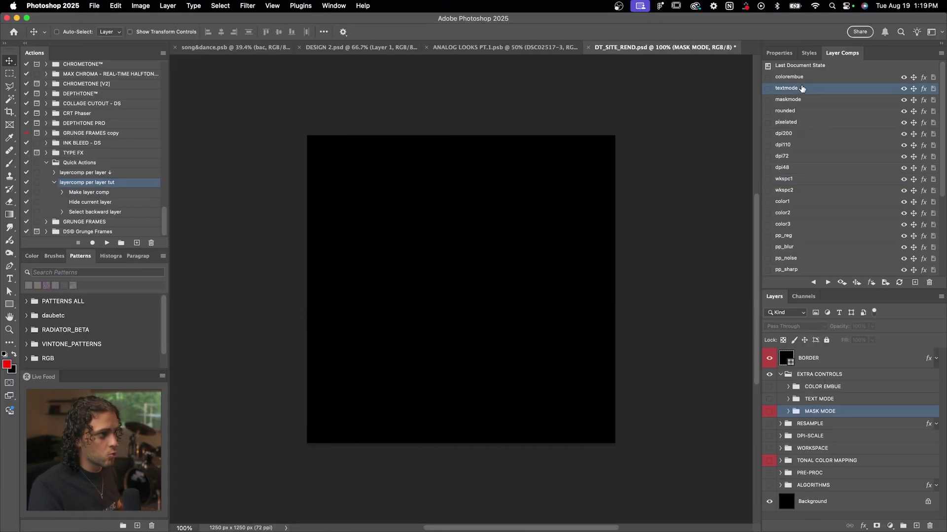
left_click(787, 78)
left_click(768, 77)
left_click(767, 89)
left_click(768, 101)
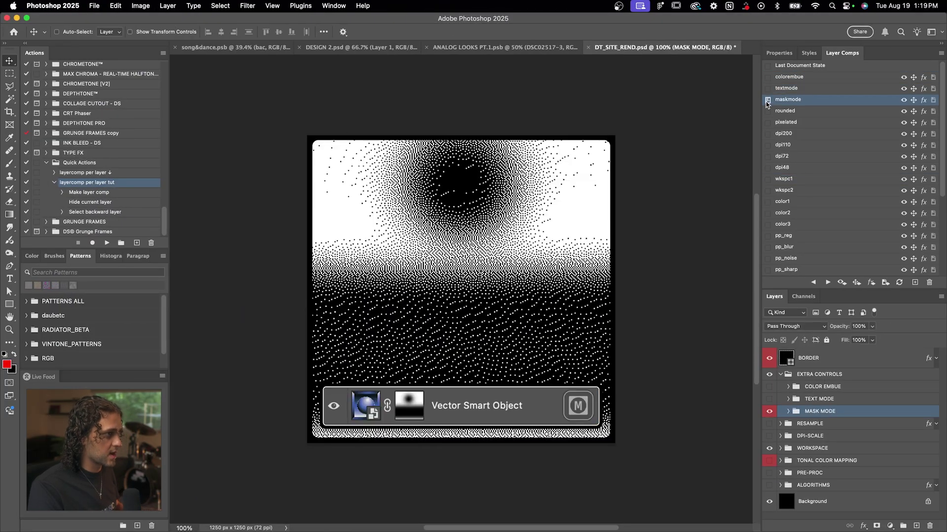
left_click(767, 112)
Preview layer comps alg_01 through alg_05 one after another.
scroll(768, 148, "down", 3)
left_click(768, 157)
left_click(767, 169)
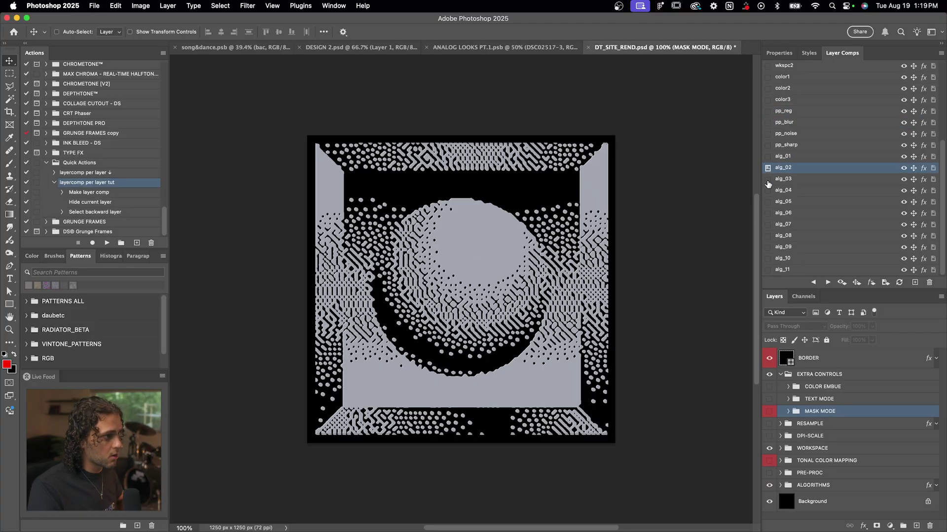
left_click(767, 179)
left_click(767, 190)
left_click(767, 202)
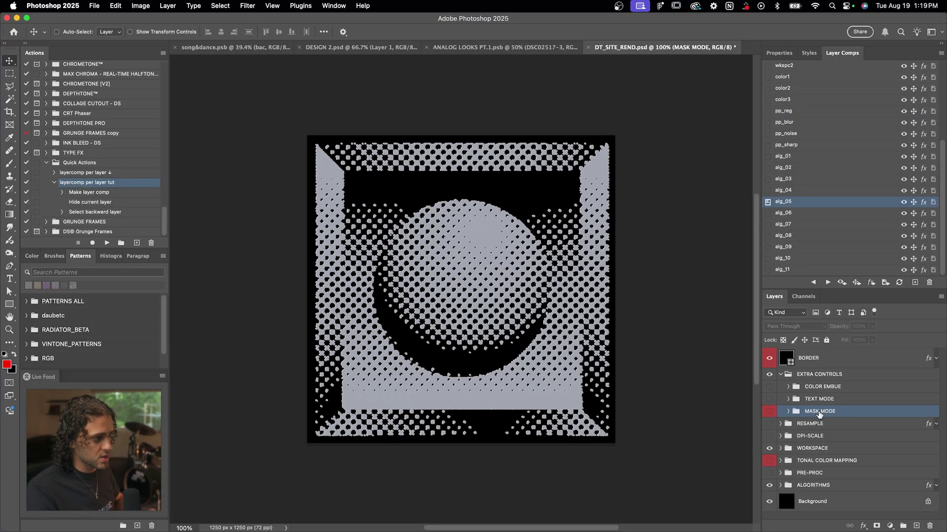
Select the BORDER layer, then preview the colorembue, rounded, pixelated, dpi200 and dpi110 comps.
left_click(805, 359)
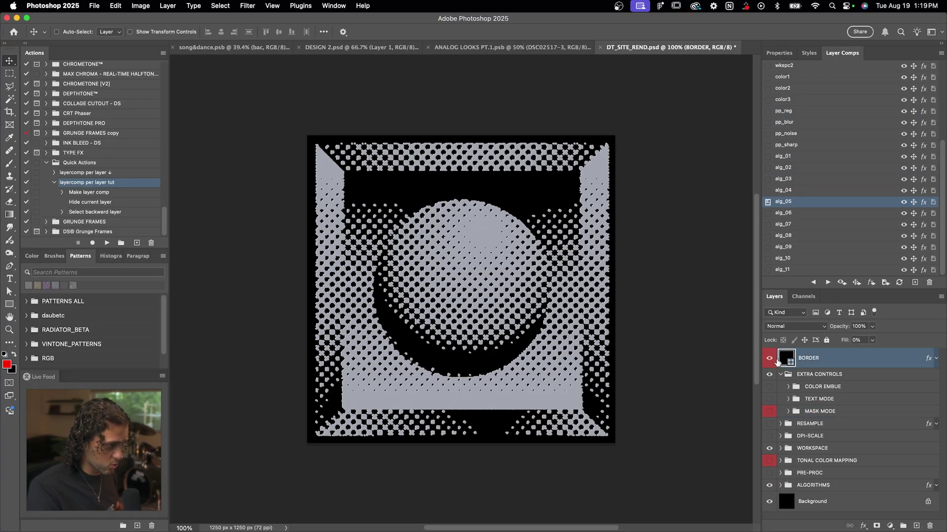
scroll(838, 148, "up", 5)
left_click(768, 77)
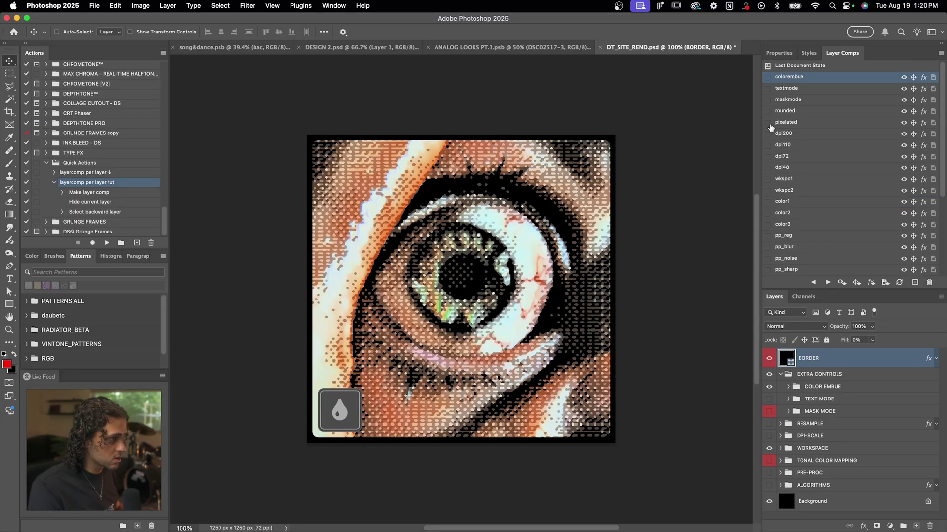
left_click(768, 112)
left_click(768, 122)
left_click(768, 134)
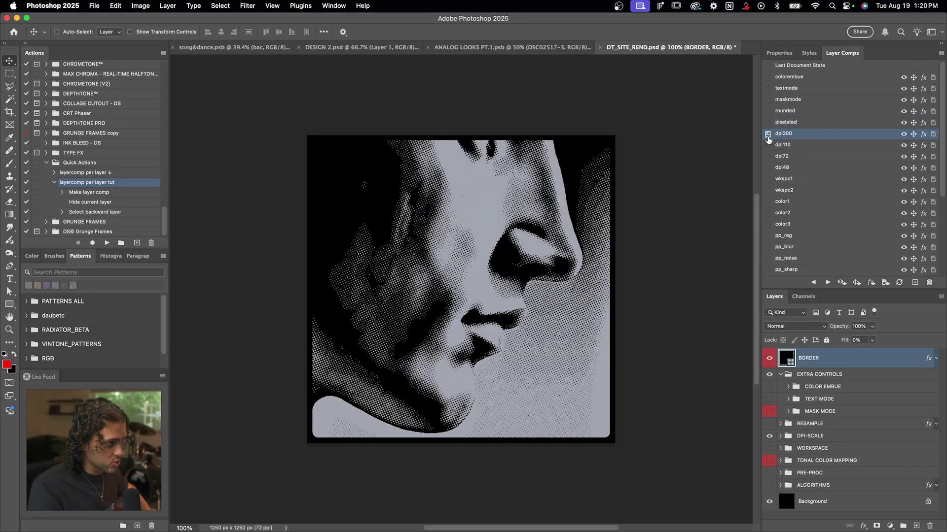
left_click(767, 145)
Preview the dpi72 and dpi48 comps, then alg_04 through alg_07.
left_click(767, 157)
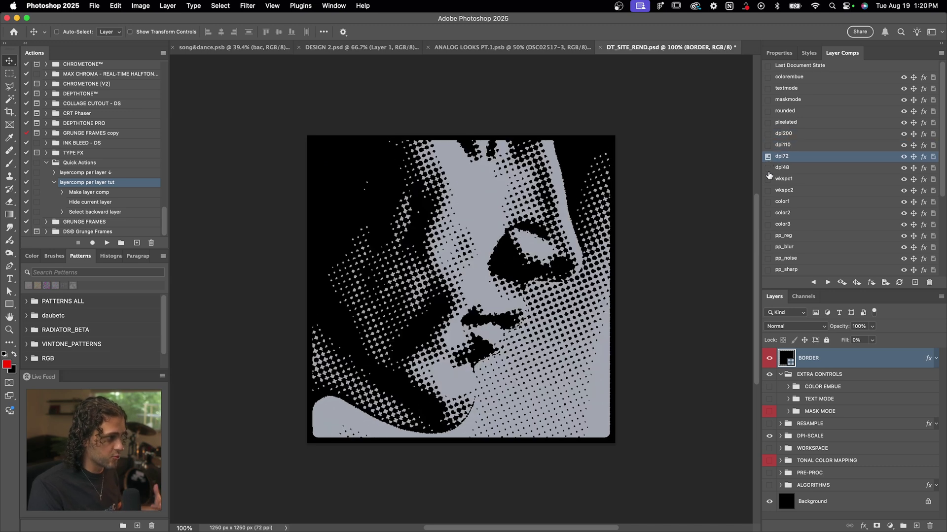
left_click(768, 168)
left_click(768, 202)
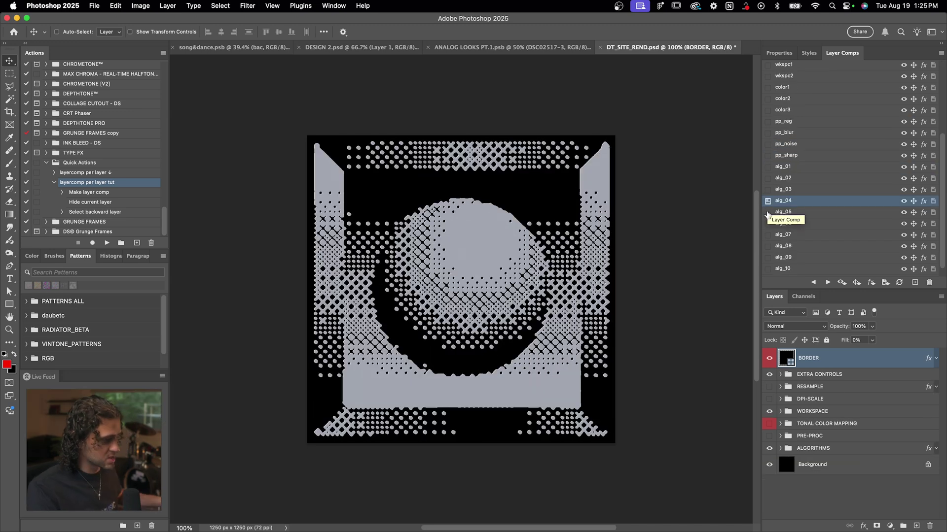
left_click(767, 213)
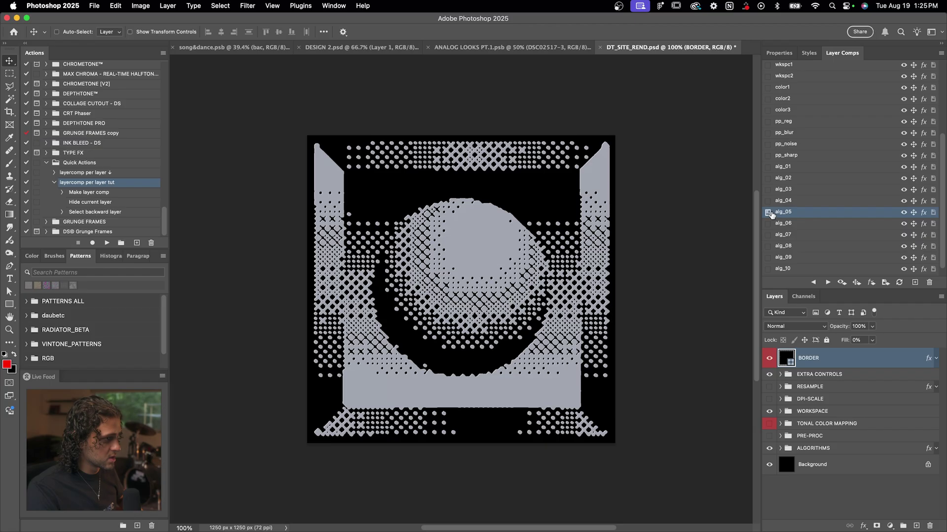
left_click(768, 224)
left_click(768, 235)
Preview the color2, blue color3 and pp_reg layer comps.
left_click(767, 99)
left_click(767, 109)
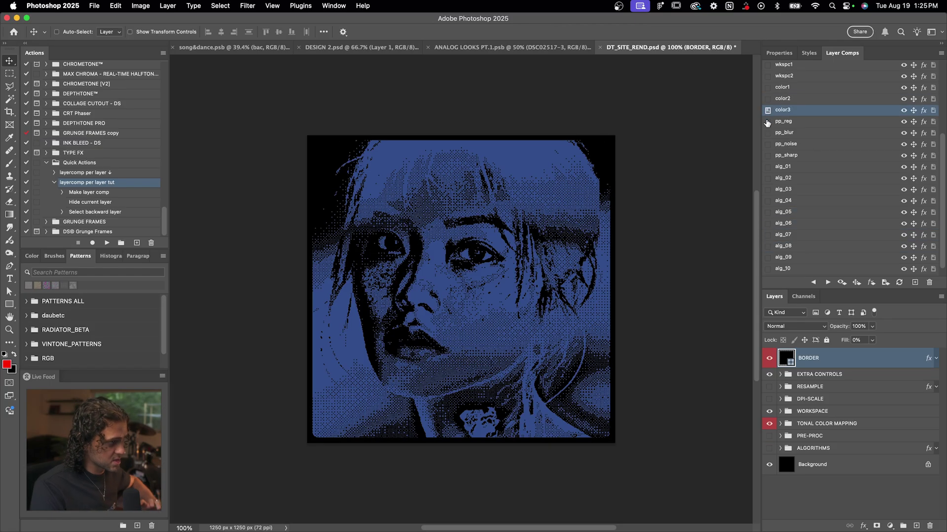
left_click(767, 122)
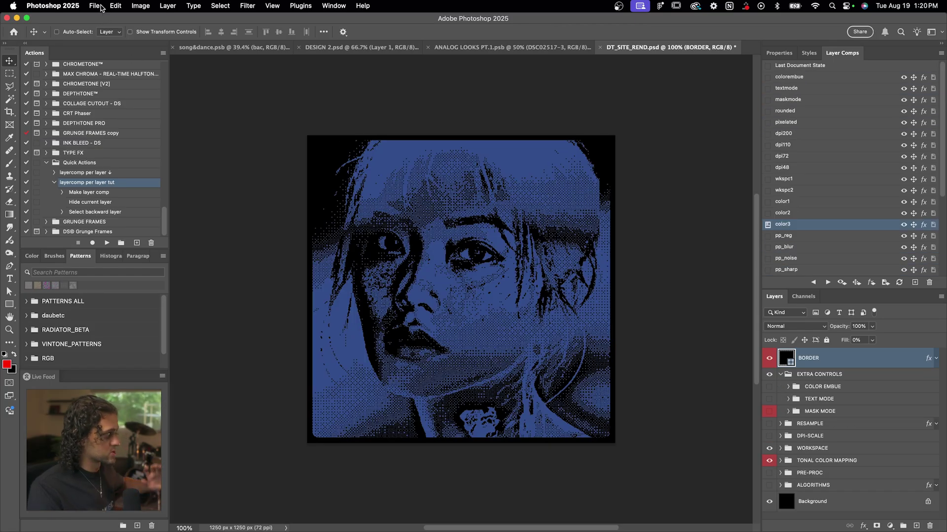
Bring up the File > Export options and dismiss them without exporting.
left_click(94, 6)
mouse_move(207, 163)
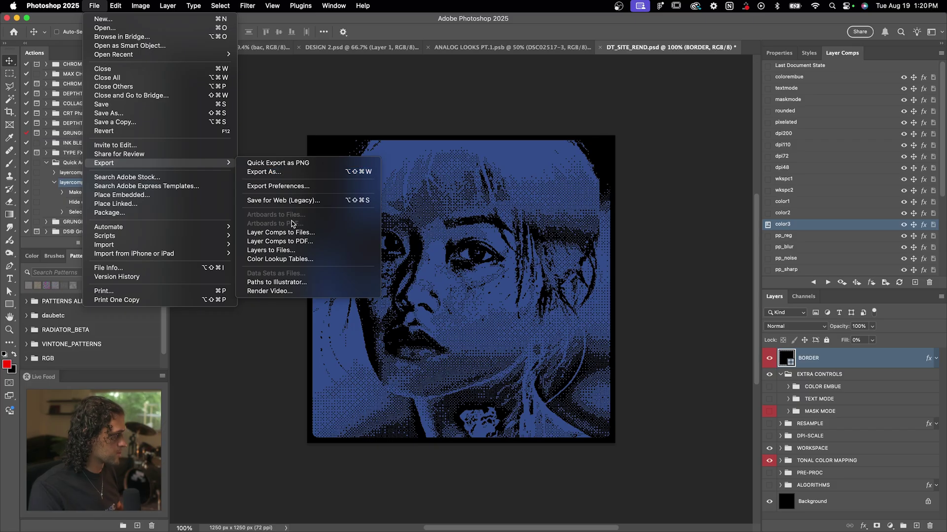
left_click(827, 237)
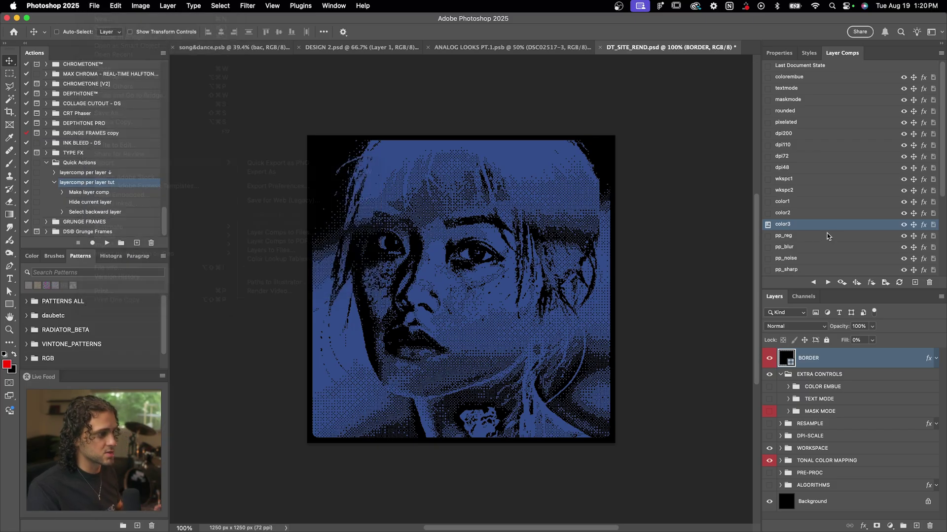